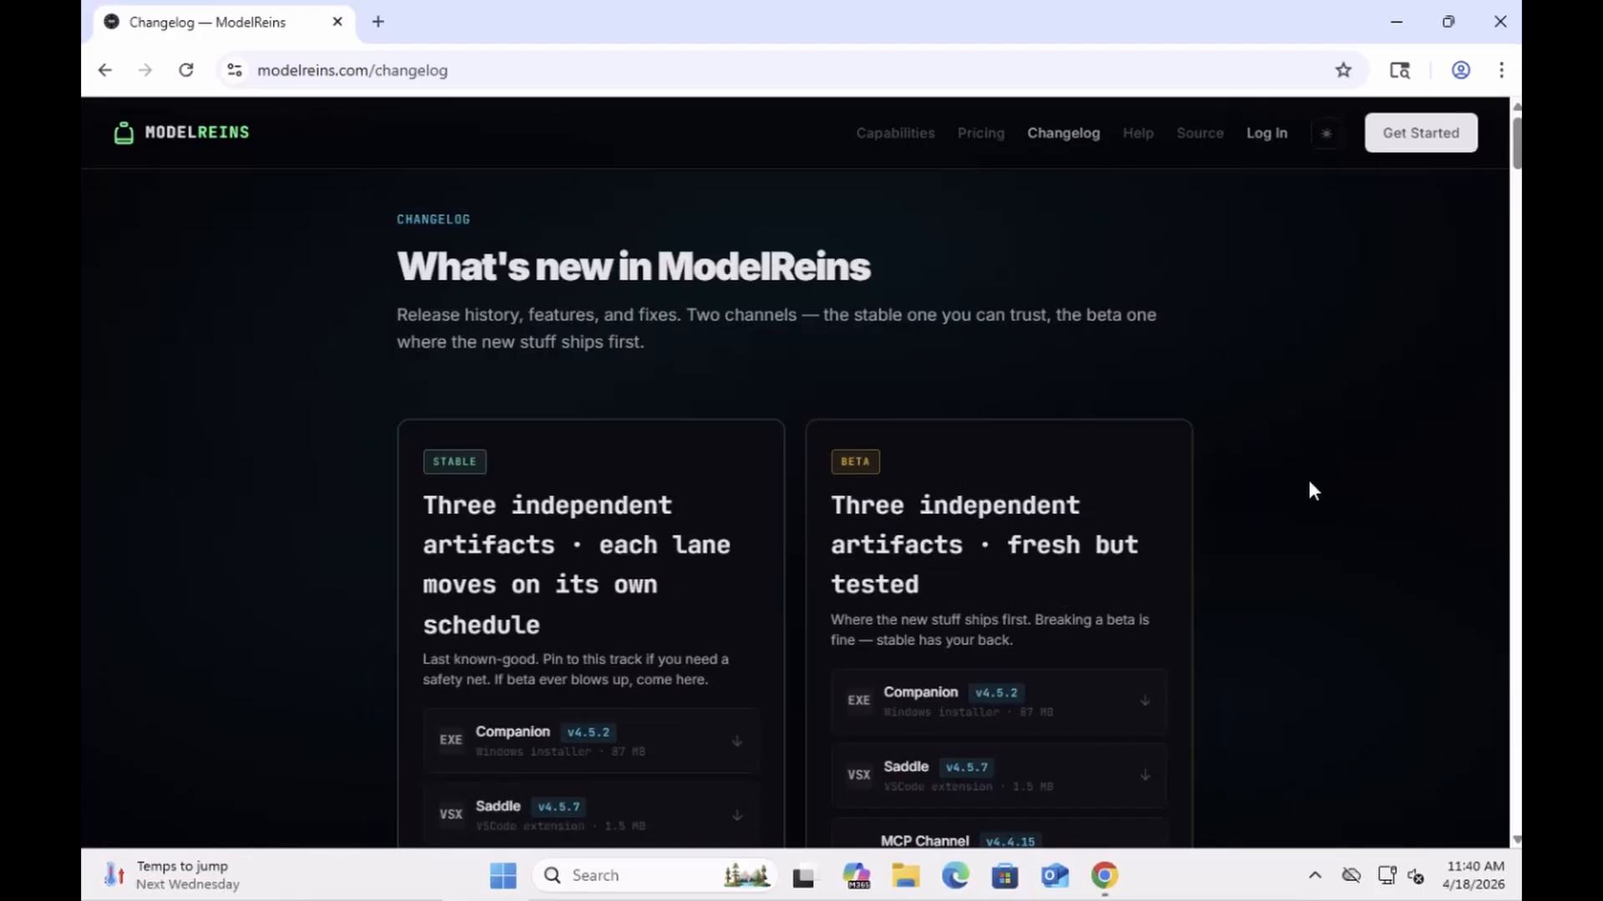
Step: Download the stable Companion v4.5.2 Windows installer from the changelog and show Chrome's recent downloads
scroll(1309, 483, down, 3)
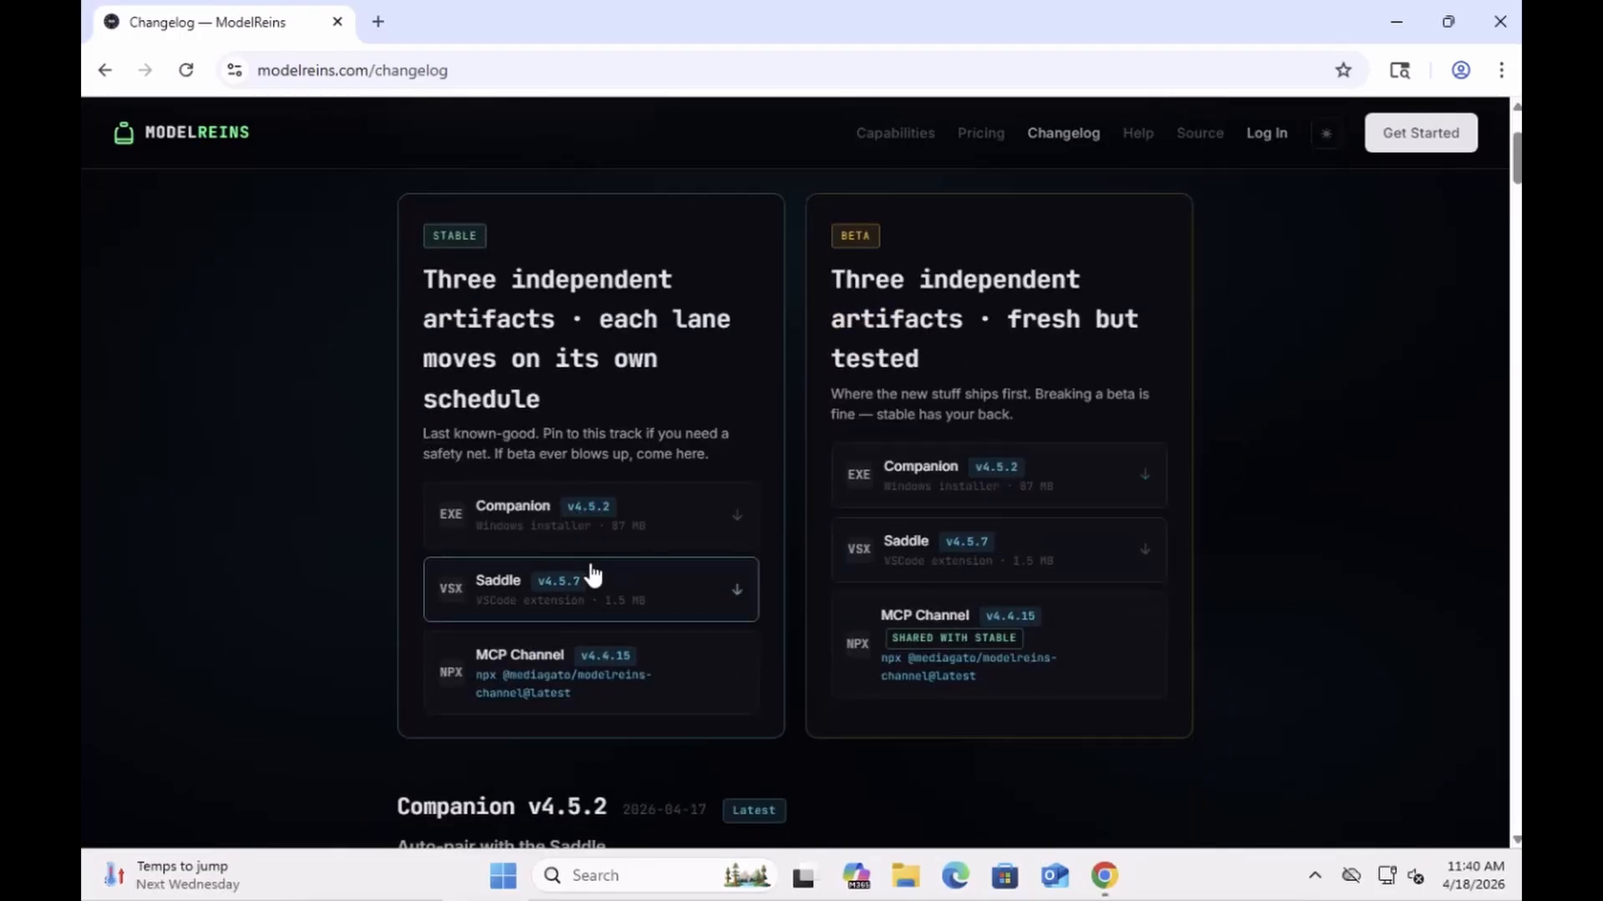
click(492, 521)
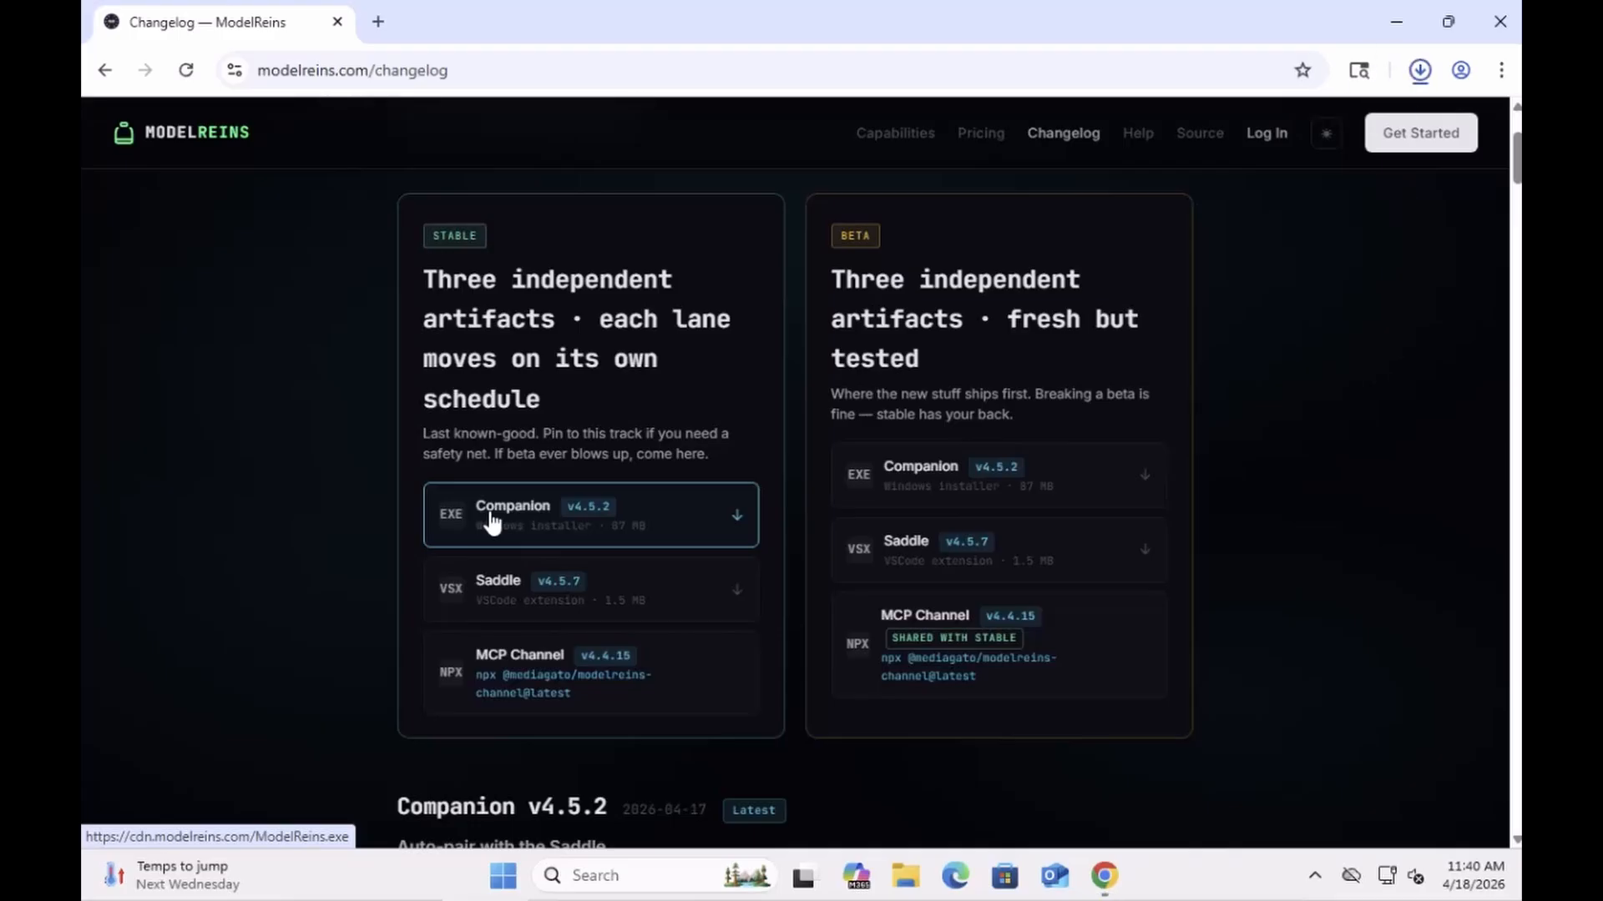
click(492, 522)
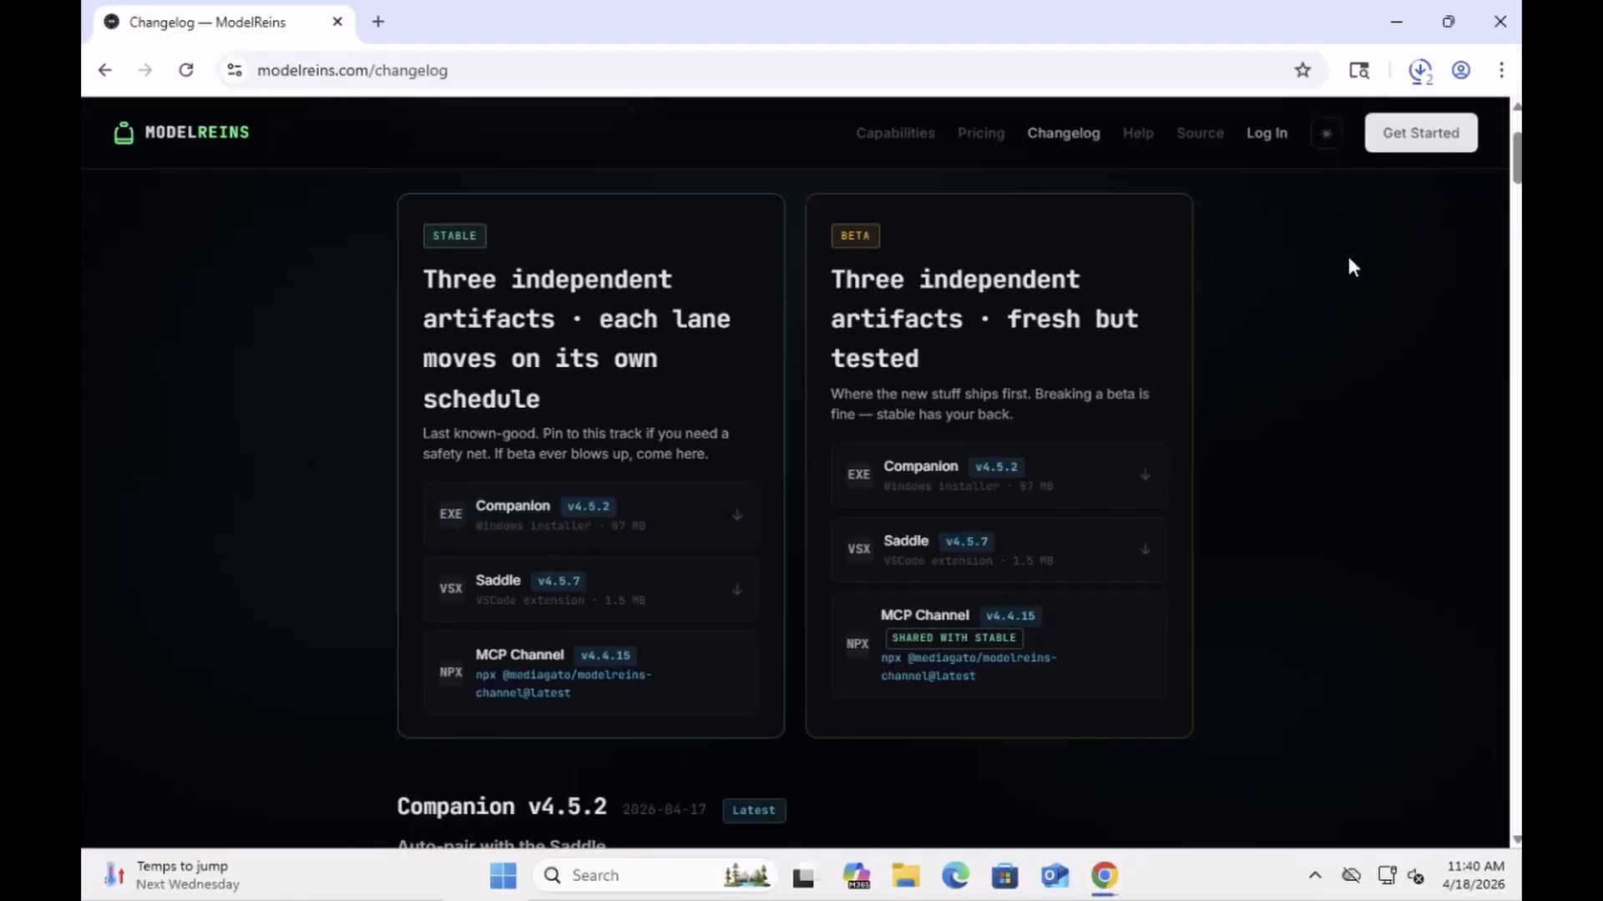
click(1418, 72)
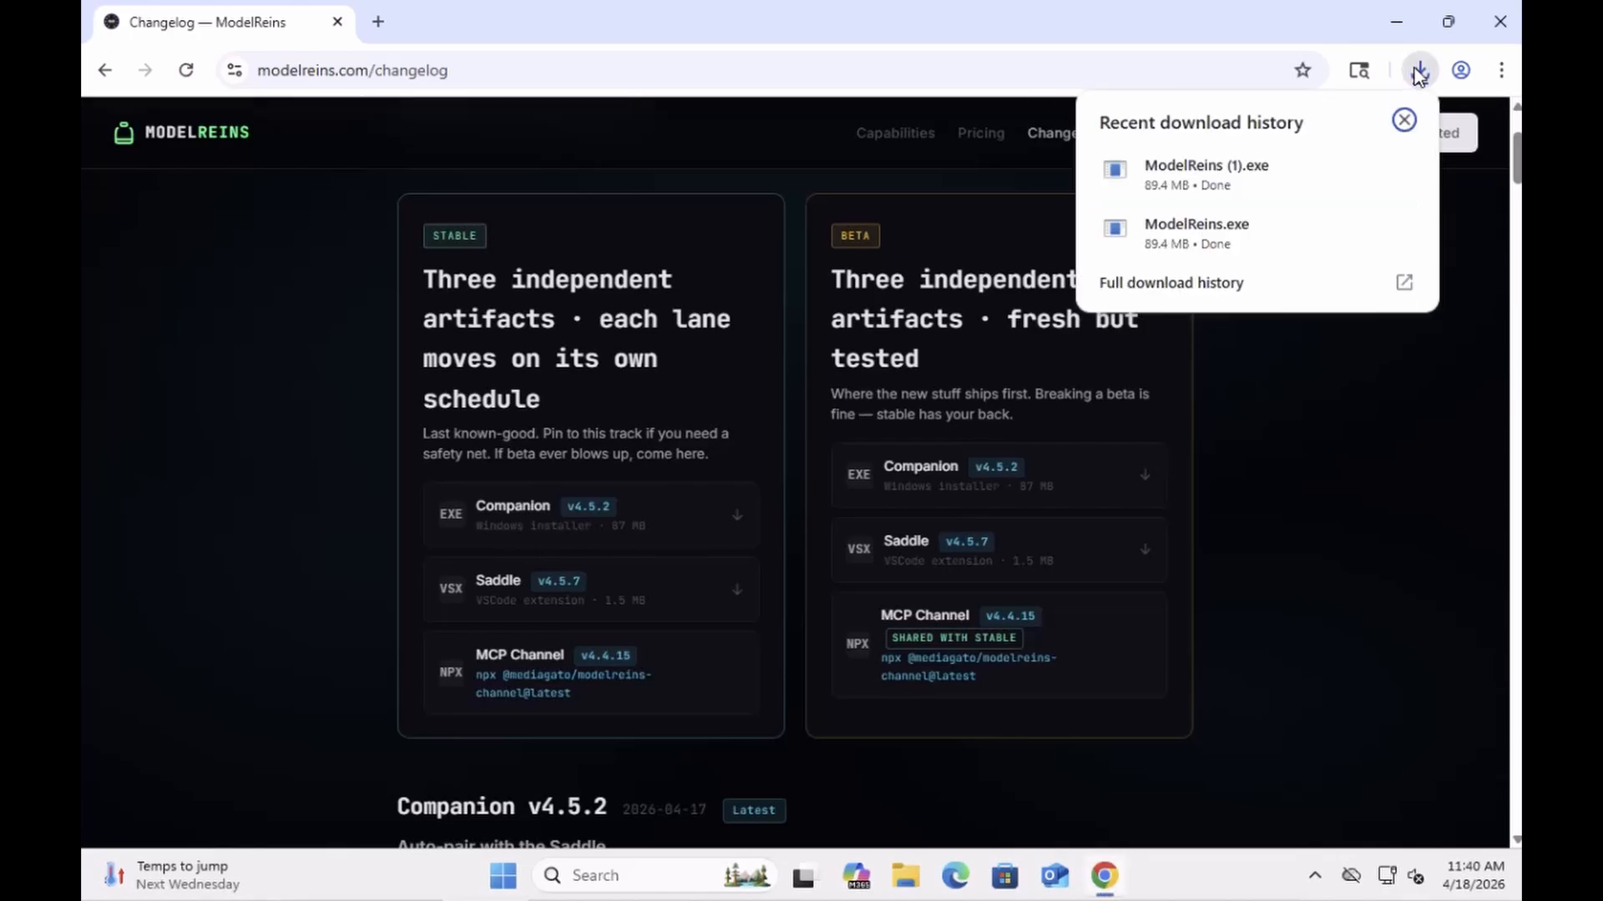
Step: Run ModelReins (1).exe from the downloads list, choosing More info and Run anyway in SmartScreen
mouse_move(1250, 179)
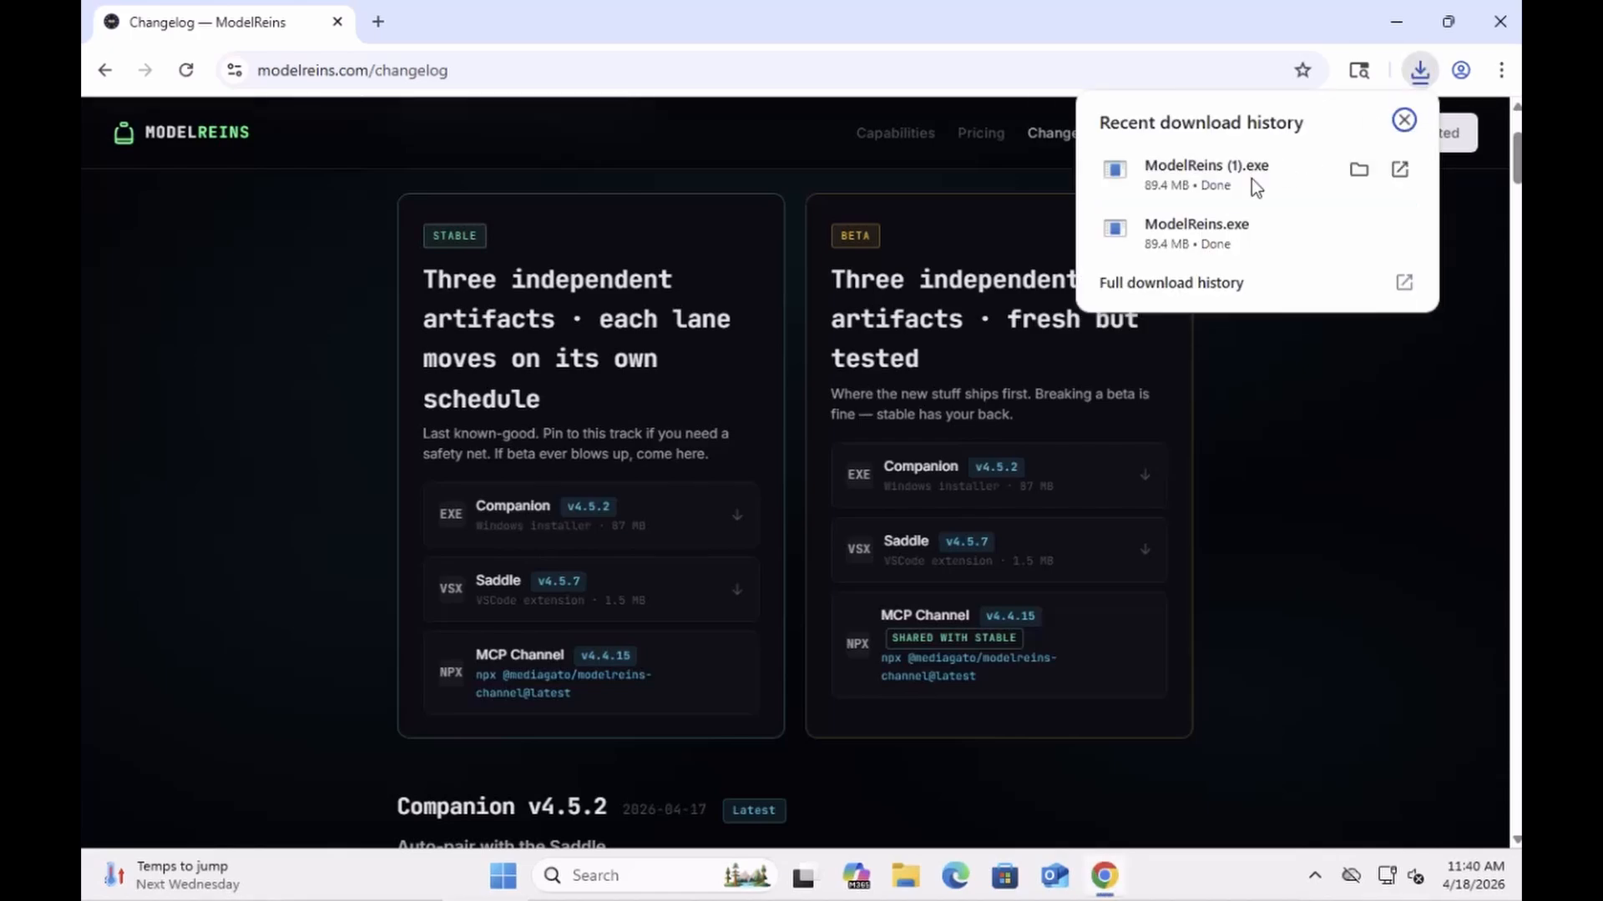
click(1180, 171)
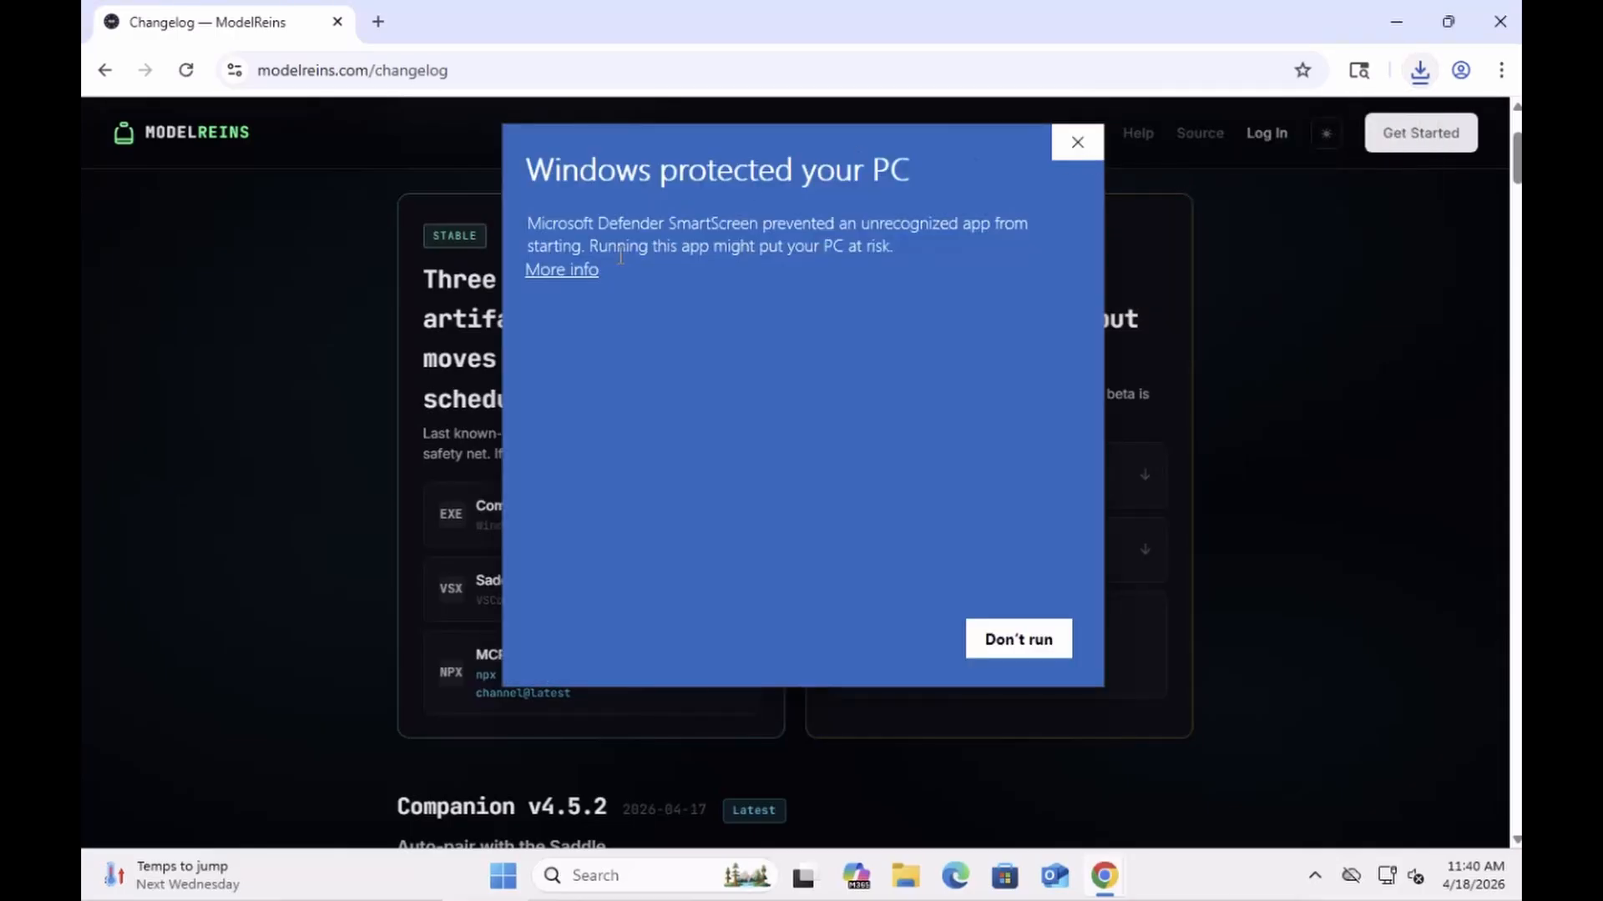
click(563, 268)
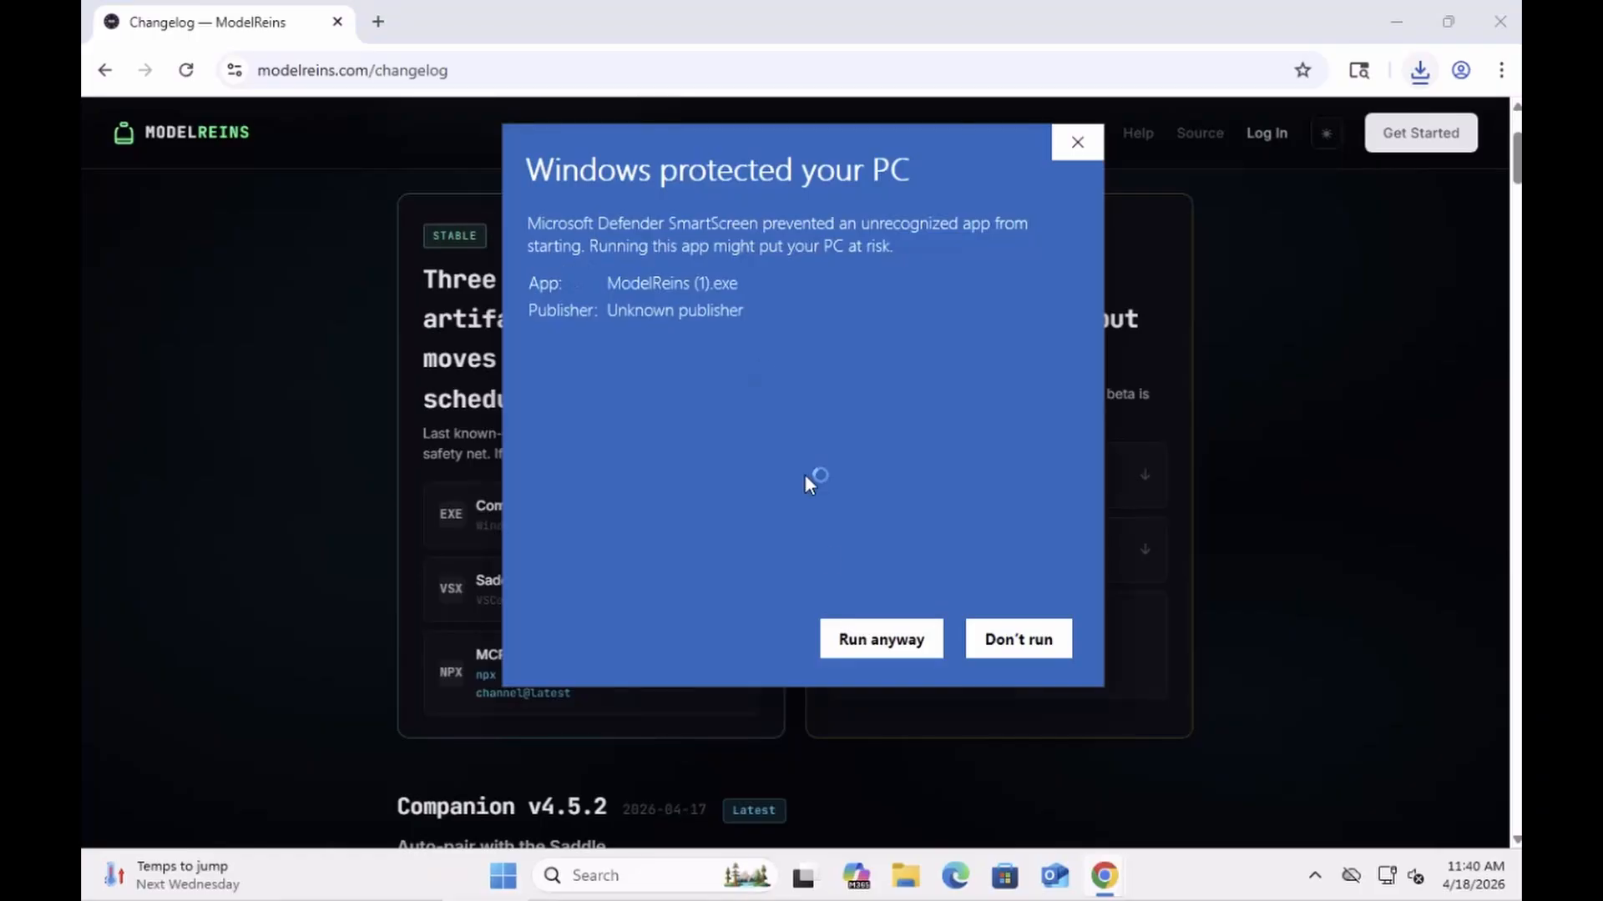
click(865, 637)
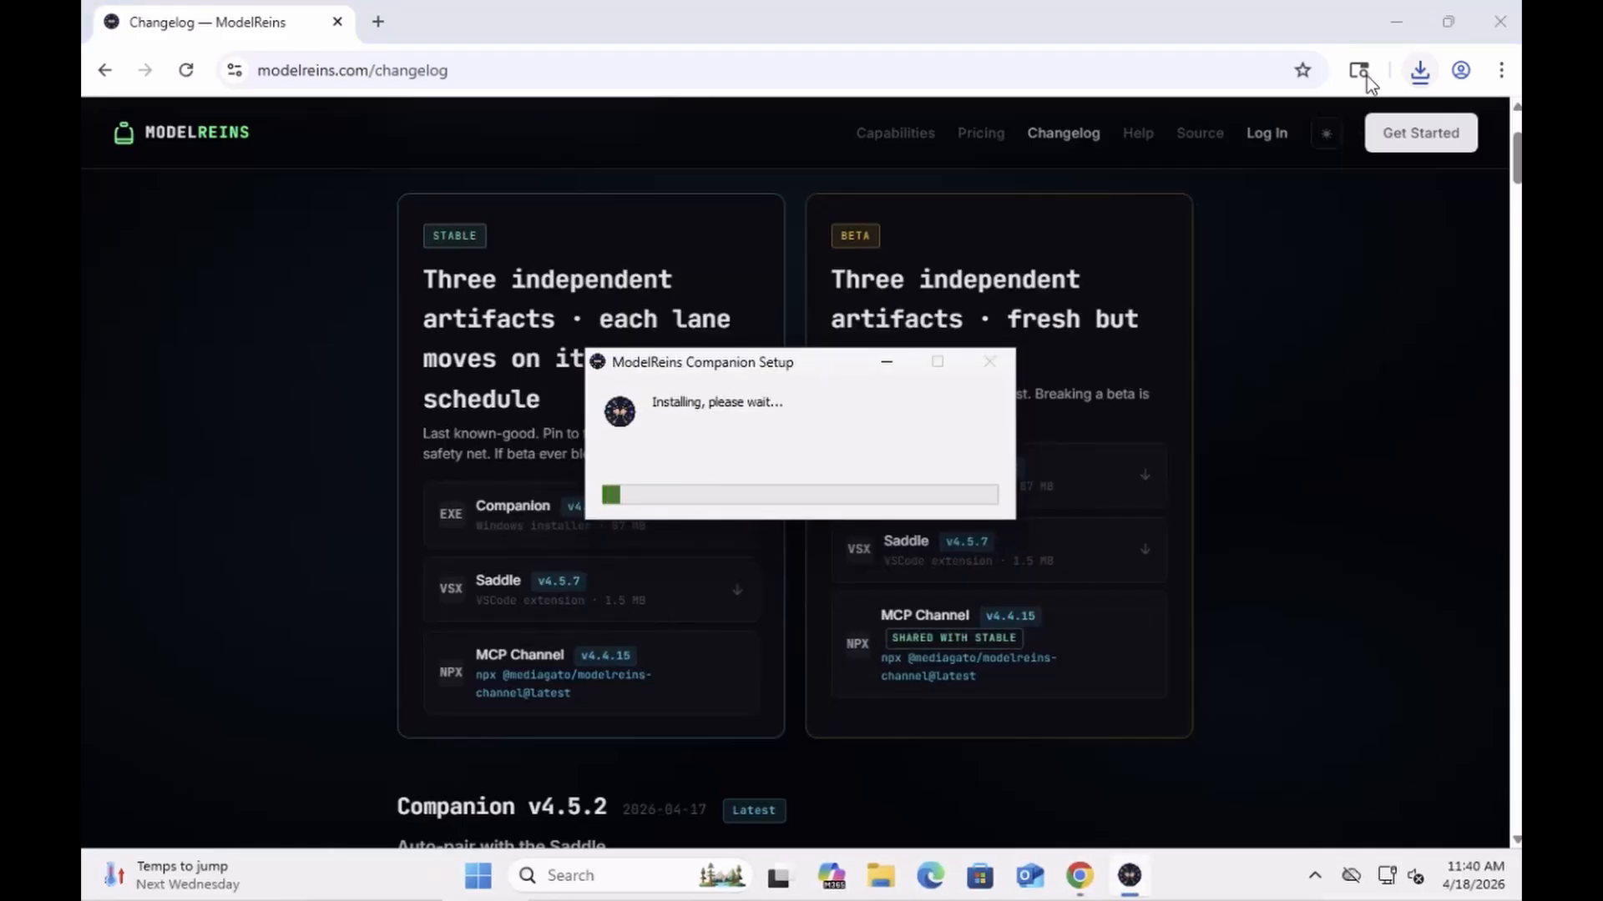
Step: Minimise Chrome so the Companion's Meet Bob welcome window is visible on the desktop
click(1399, 18)
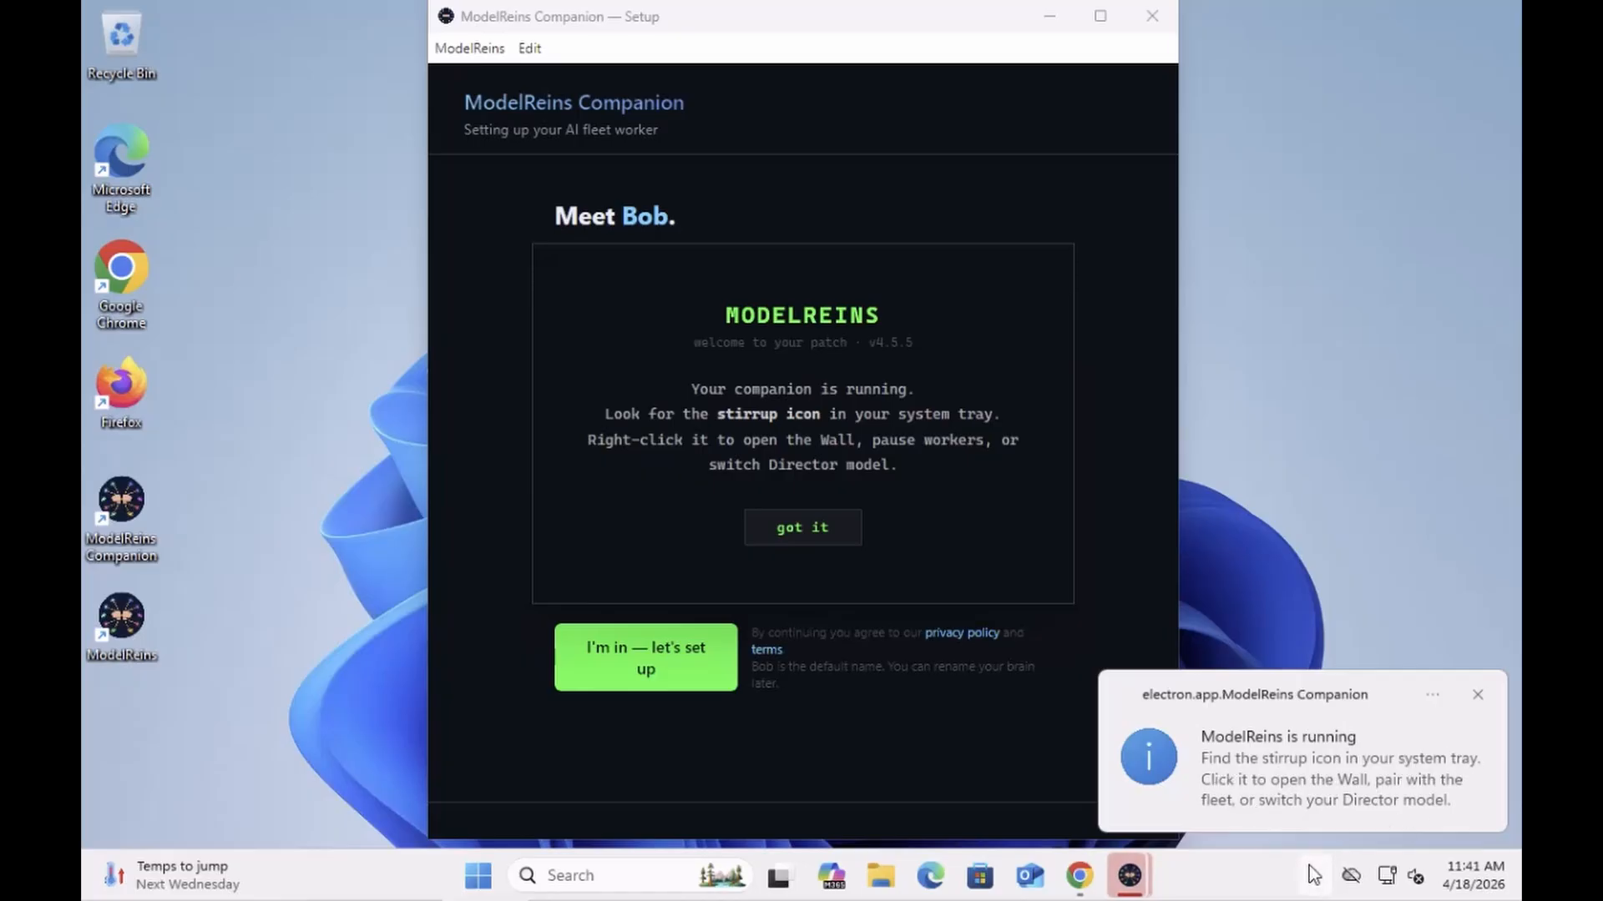
Step: Dismiss the 'ModelReins is running' toast and welcome notice, then choose 'I'm in — let's set up'
click(1476, 698)
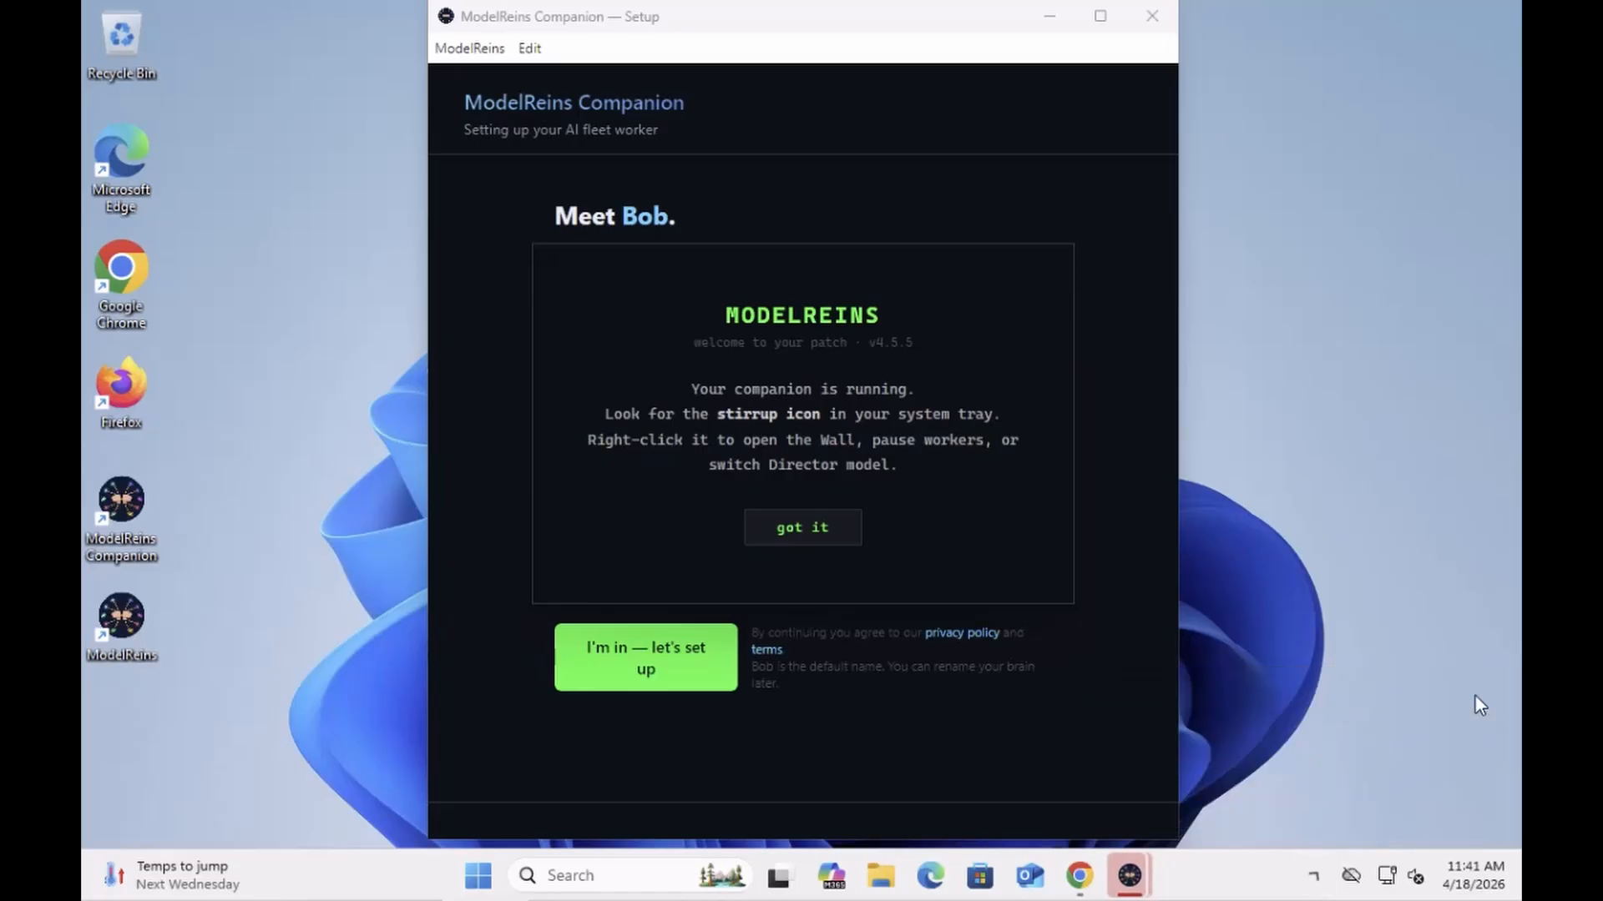
click(1314, 880)
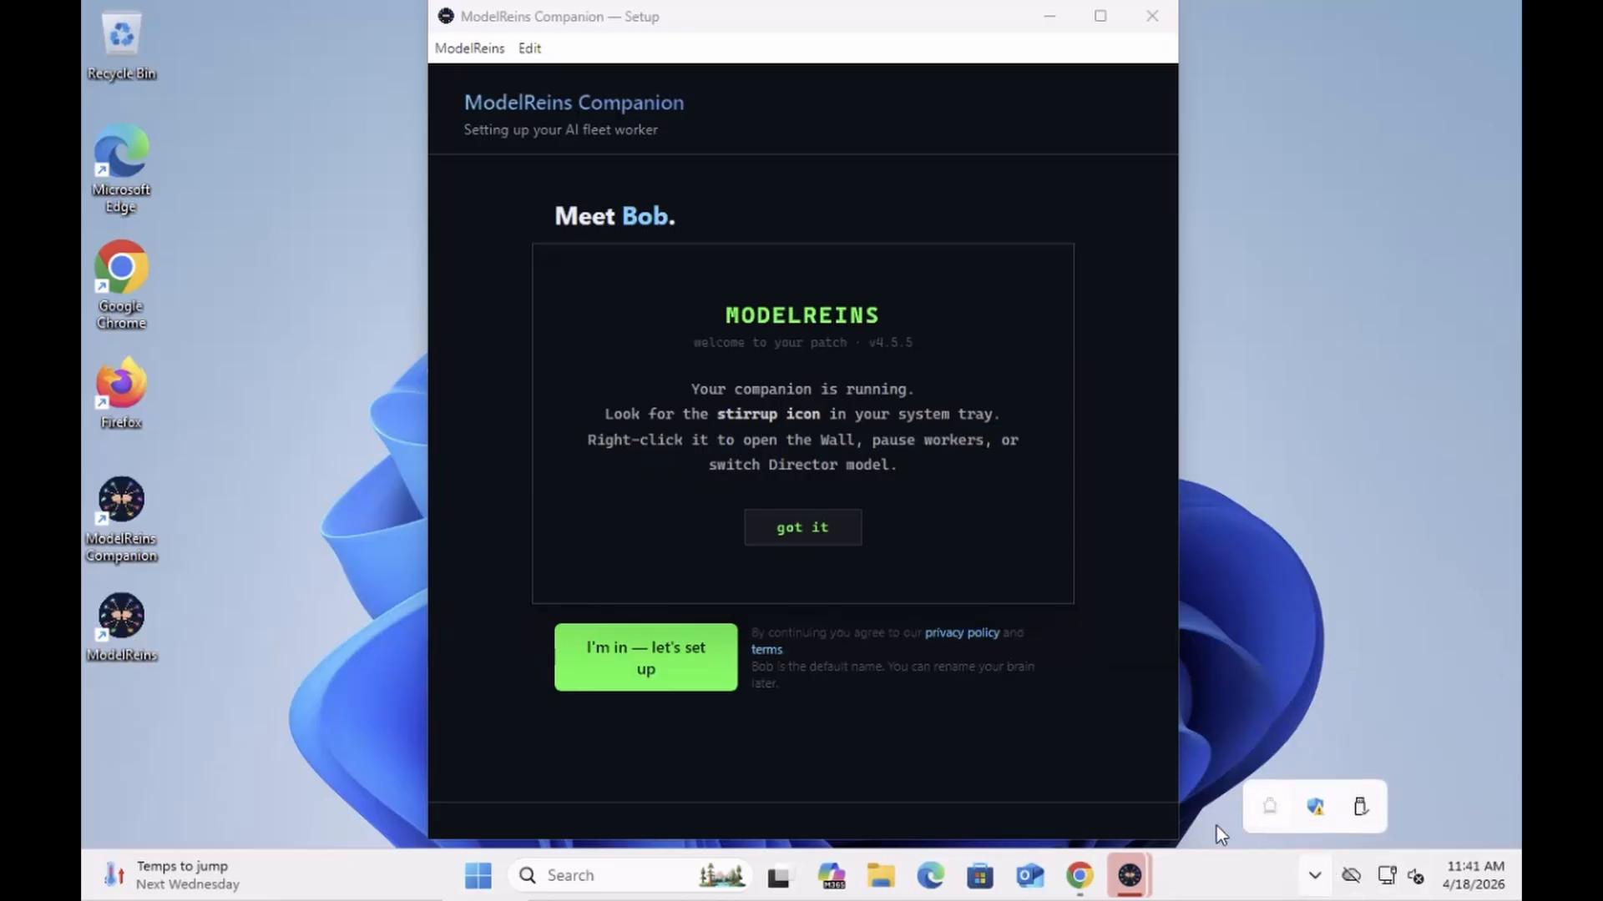
click(802, 534)
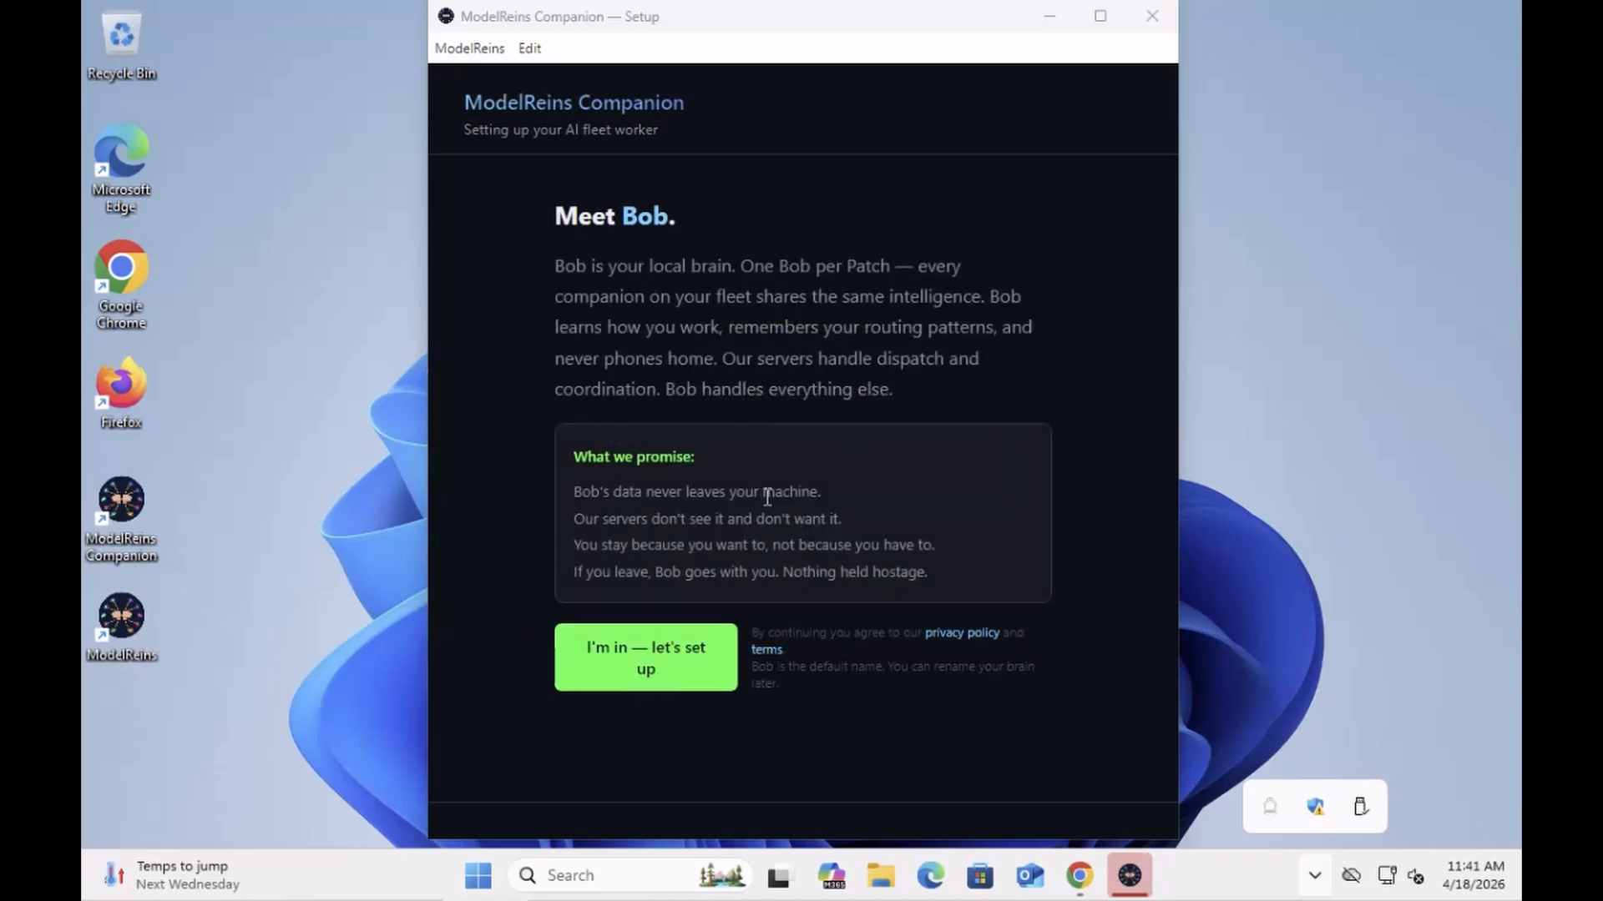
click(594, 656)
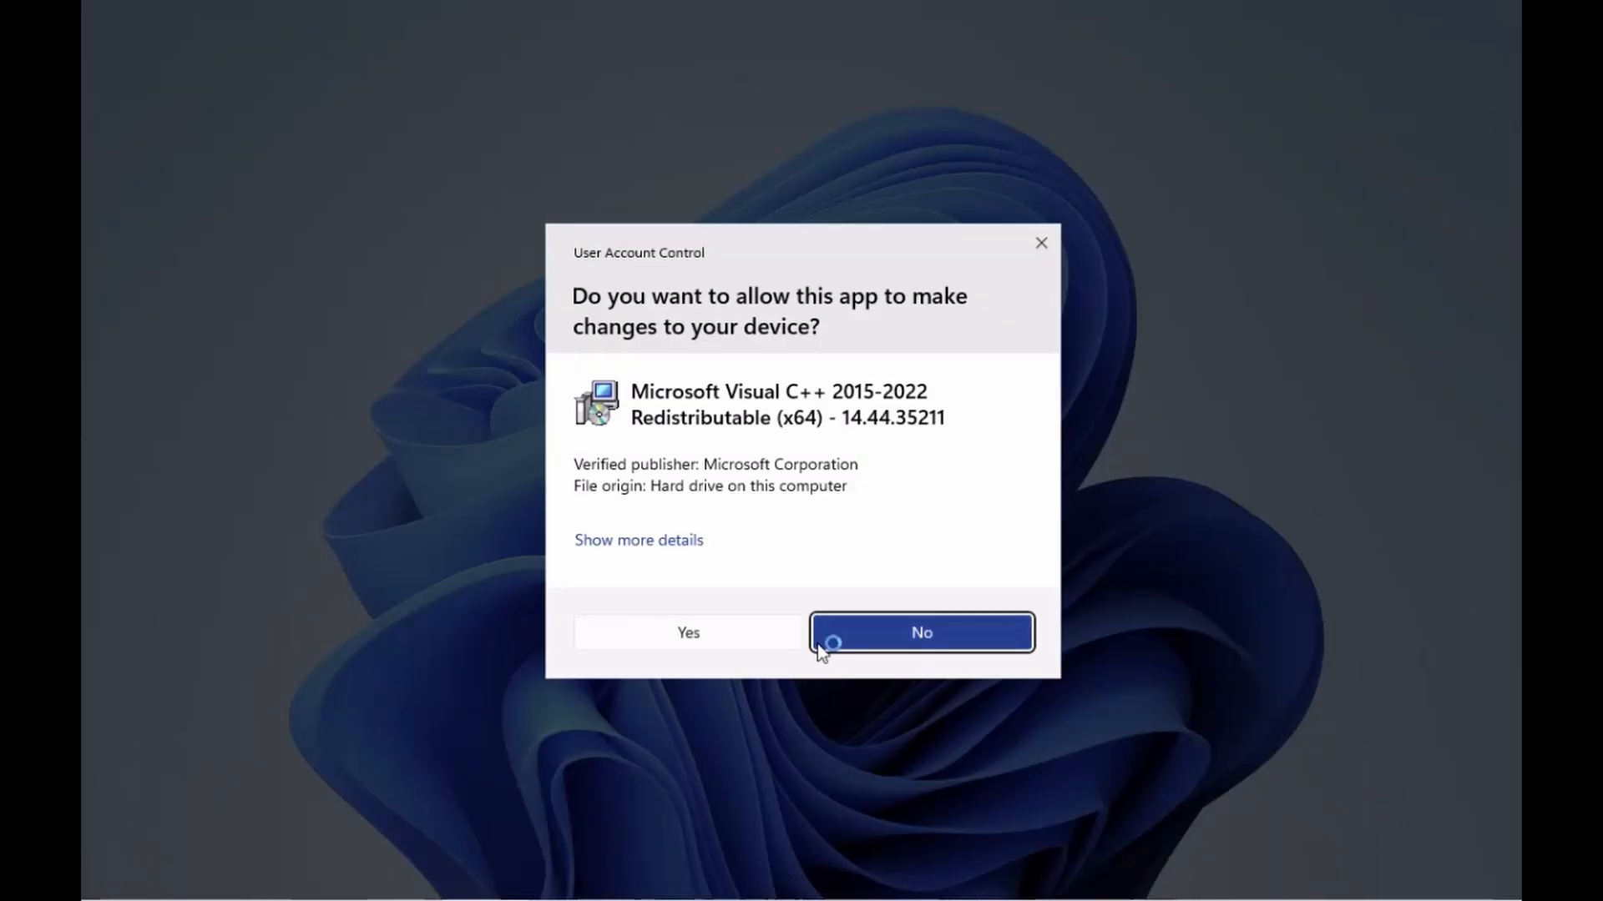
Step: Approve the User Account Control prompt for the Visual C++ 2015-2022 Redistributable (x64)
click(763, 646)
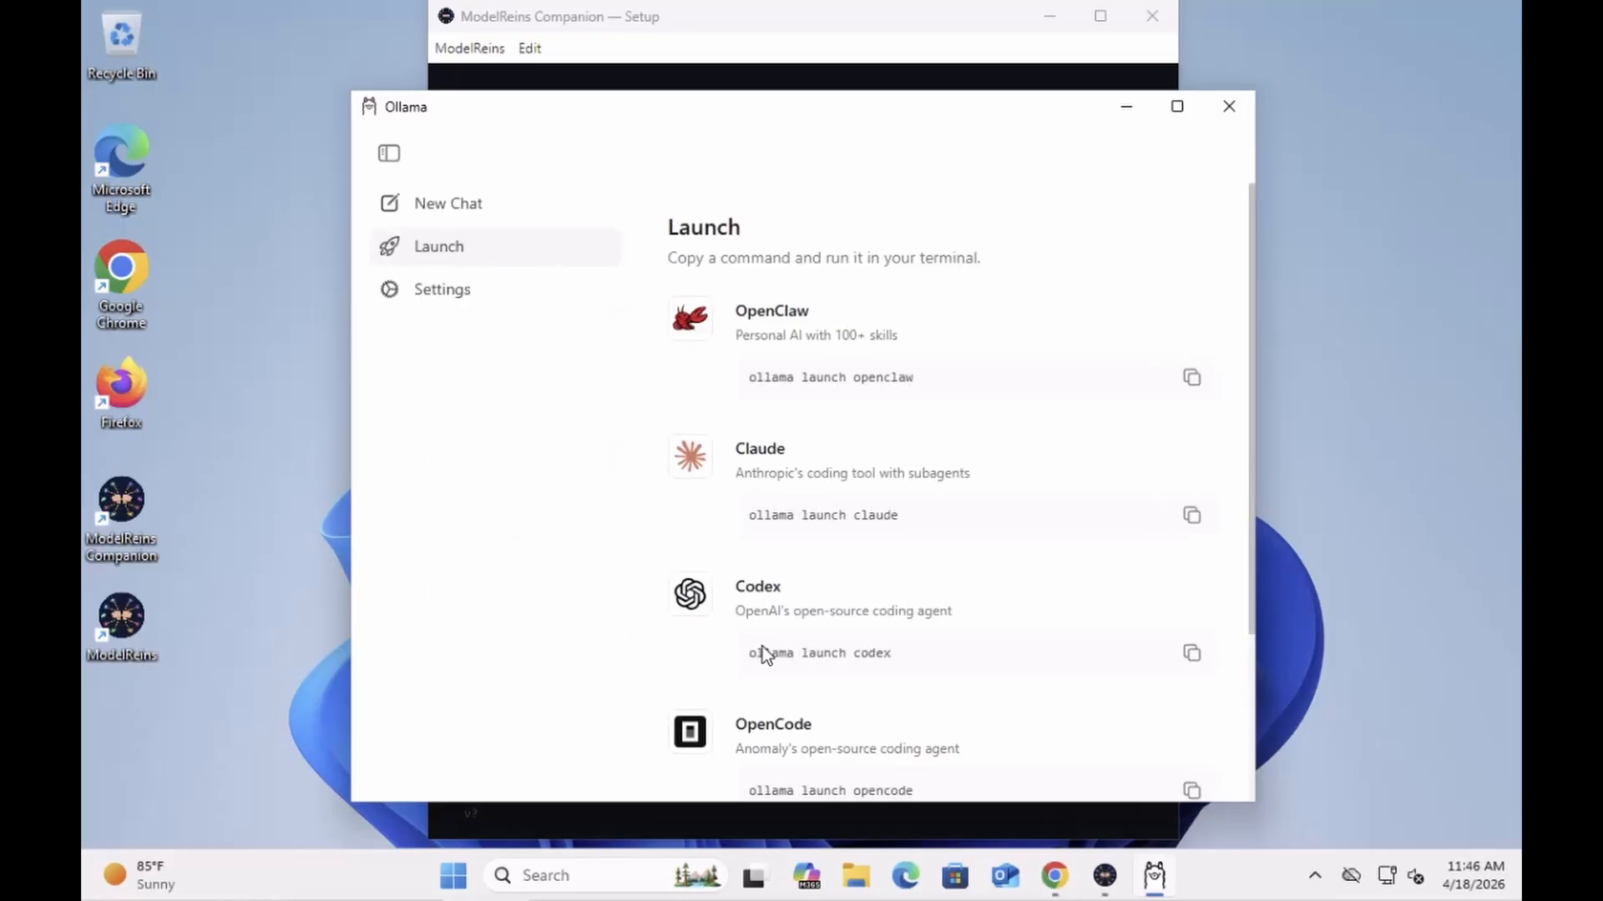
Step: In Ollama Settings, enable 'Expose Ollama to the network' and allow it through the Windows firewall
click(442, 293)
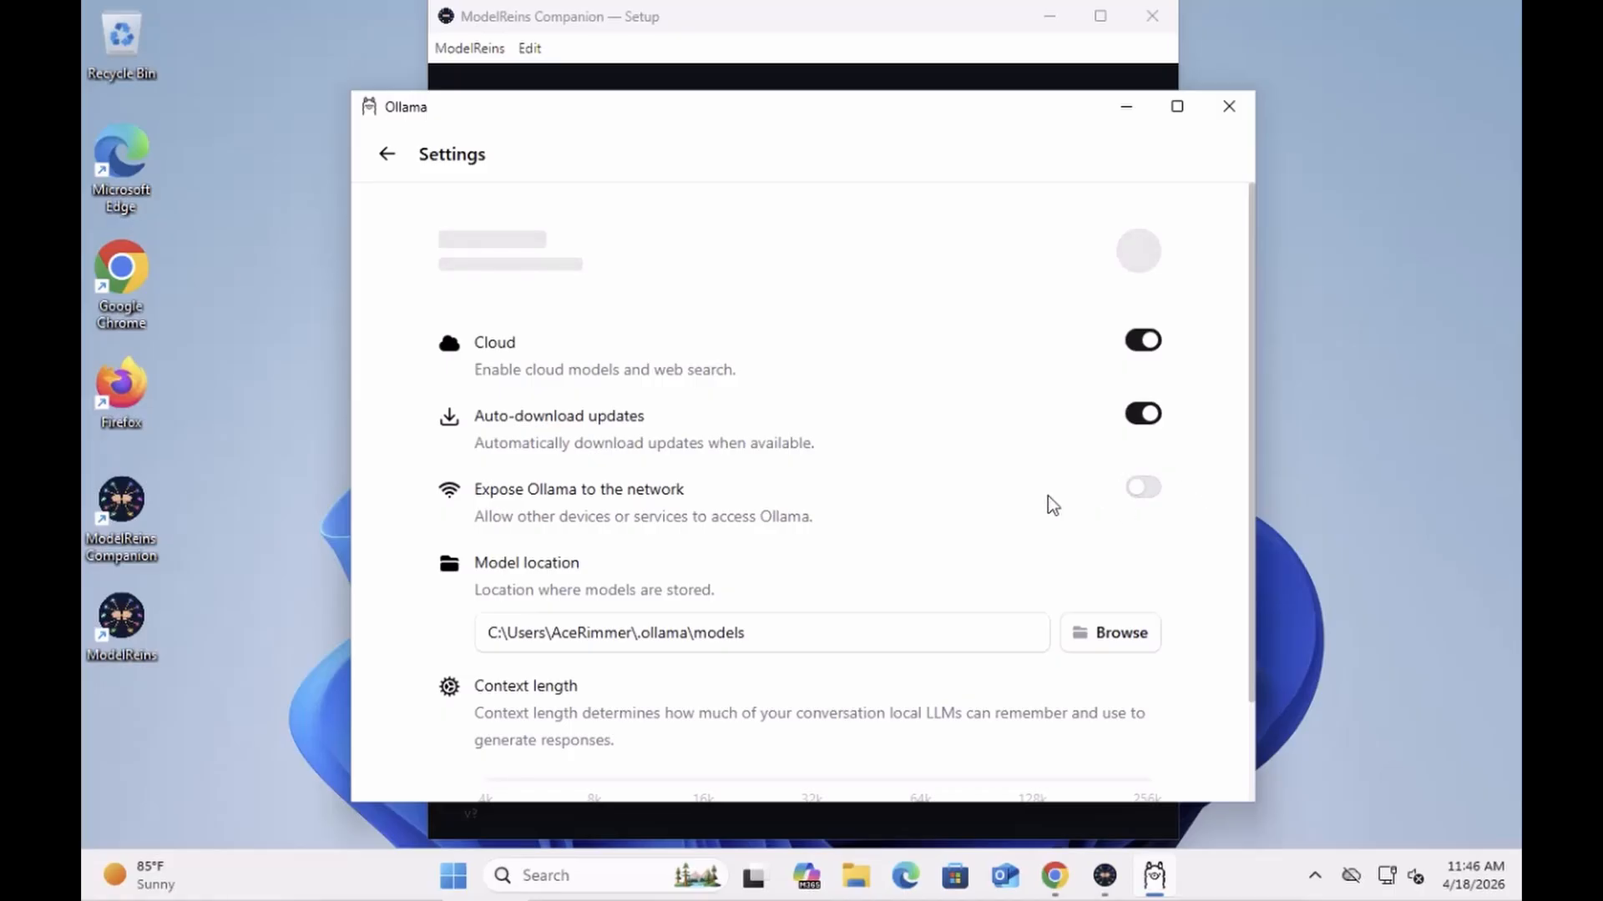
click(1144, 495)
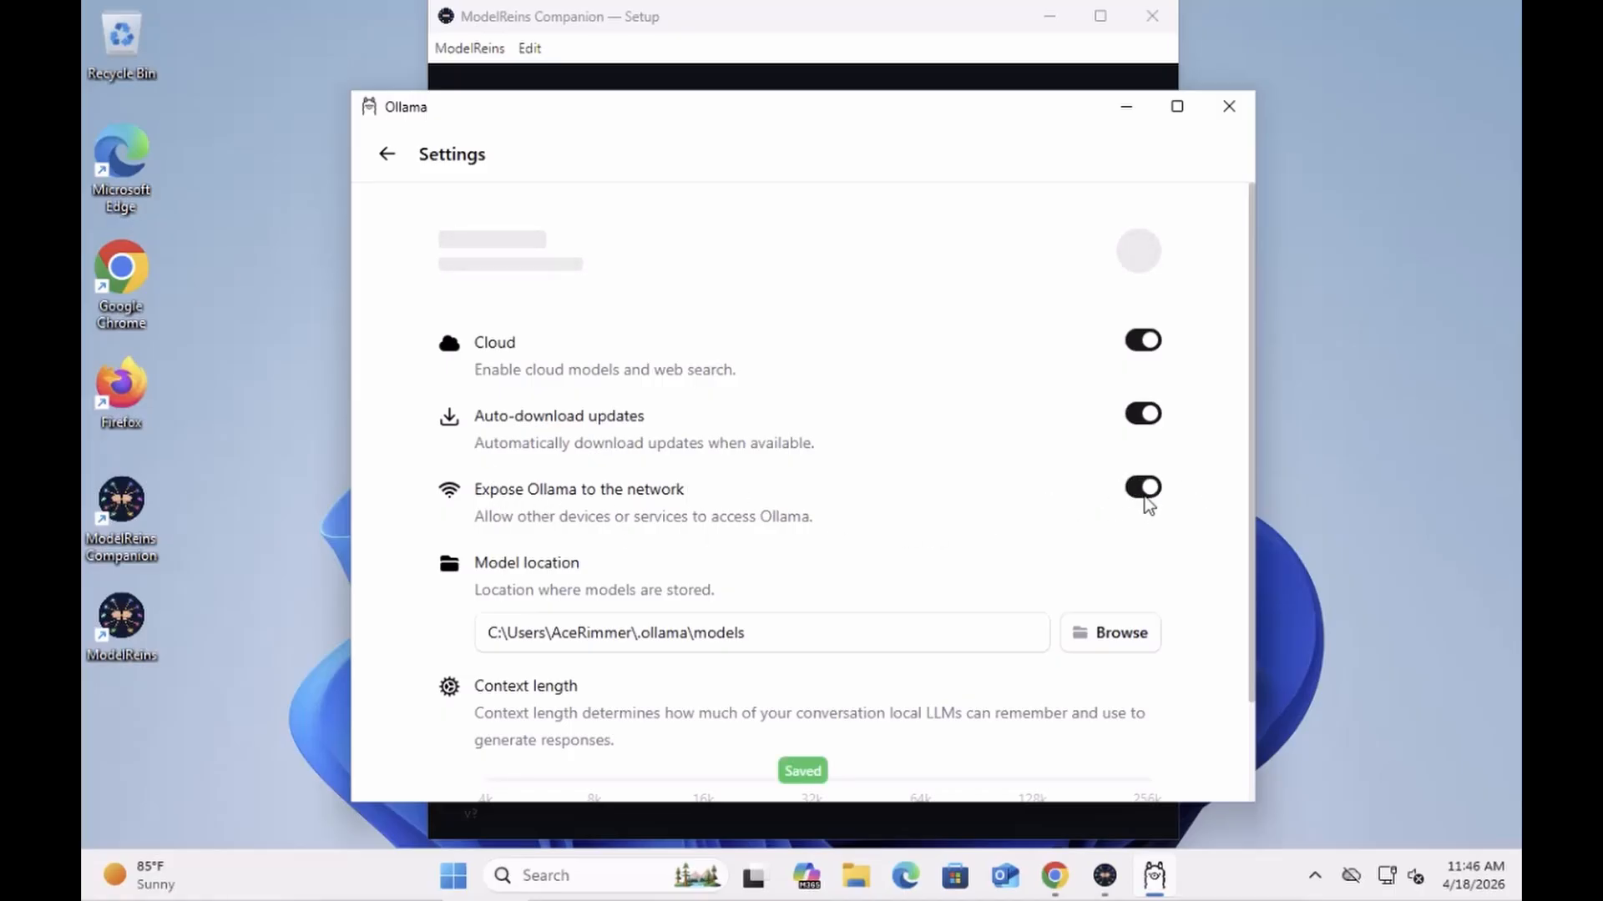
scroll(808, 511, down, 2)
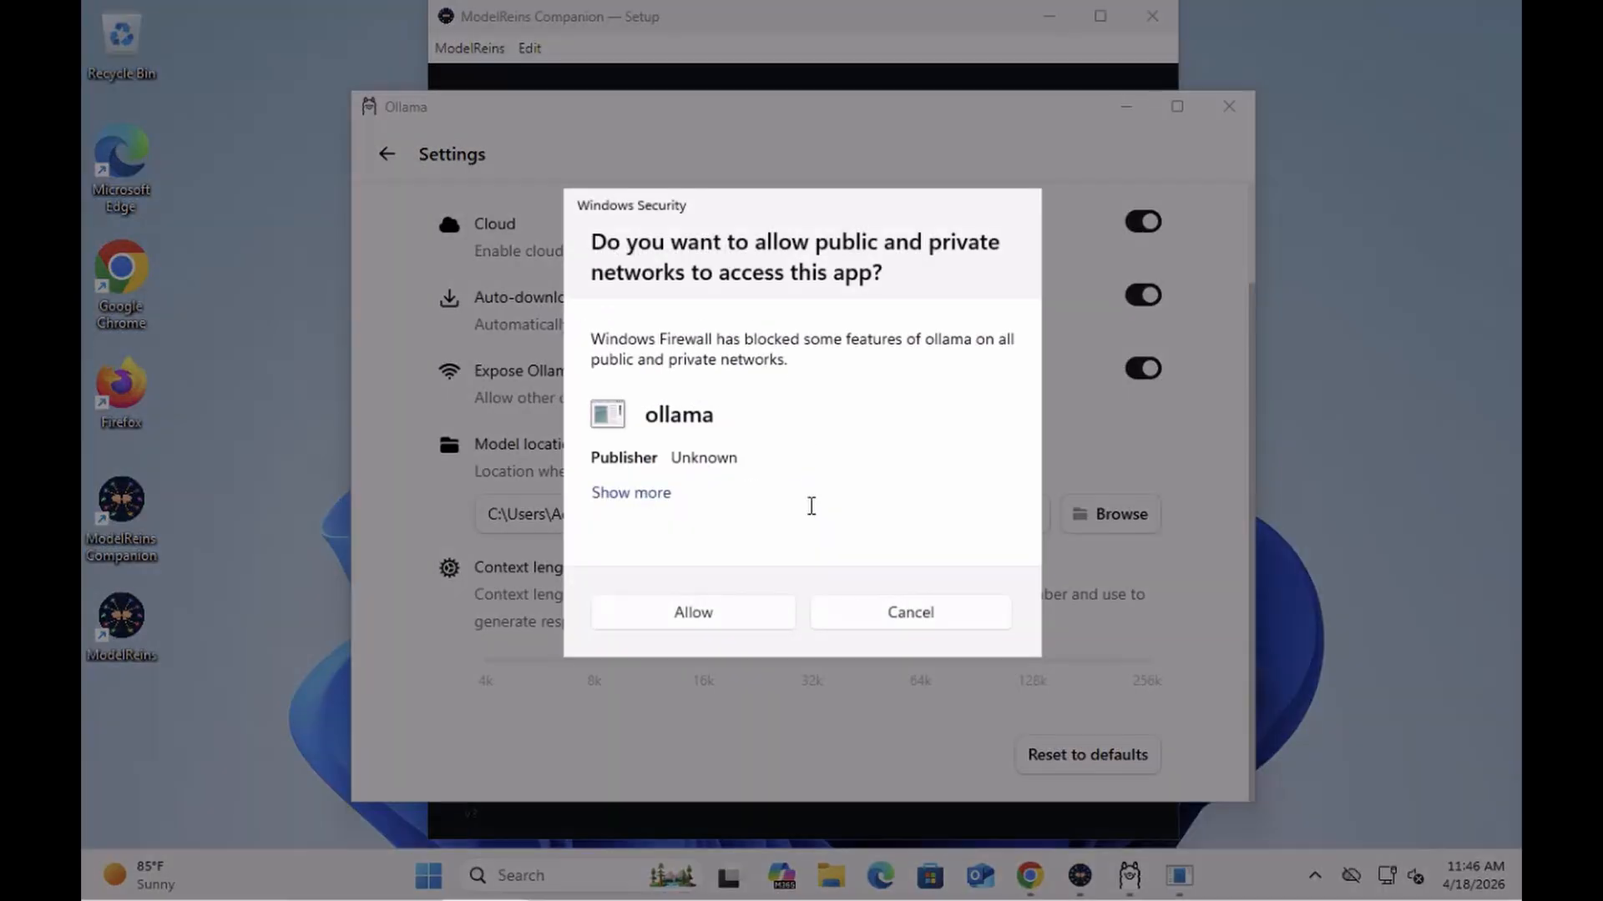
click(672, 620)
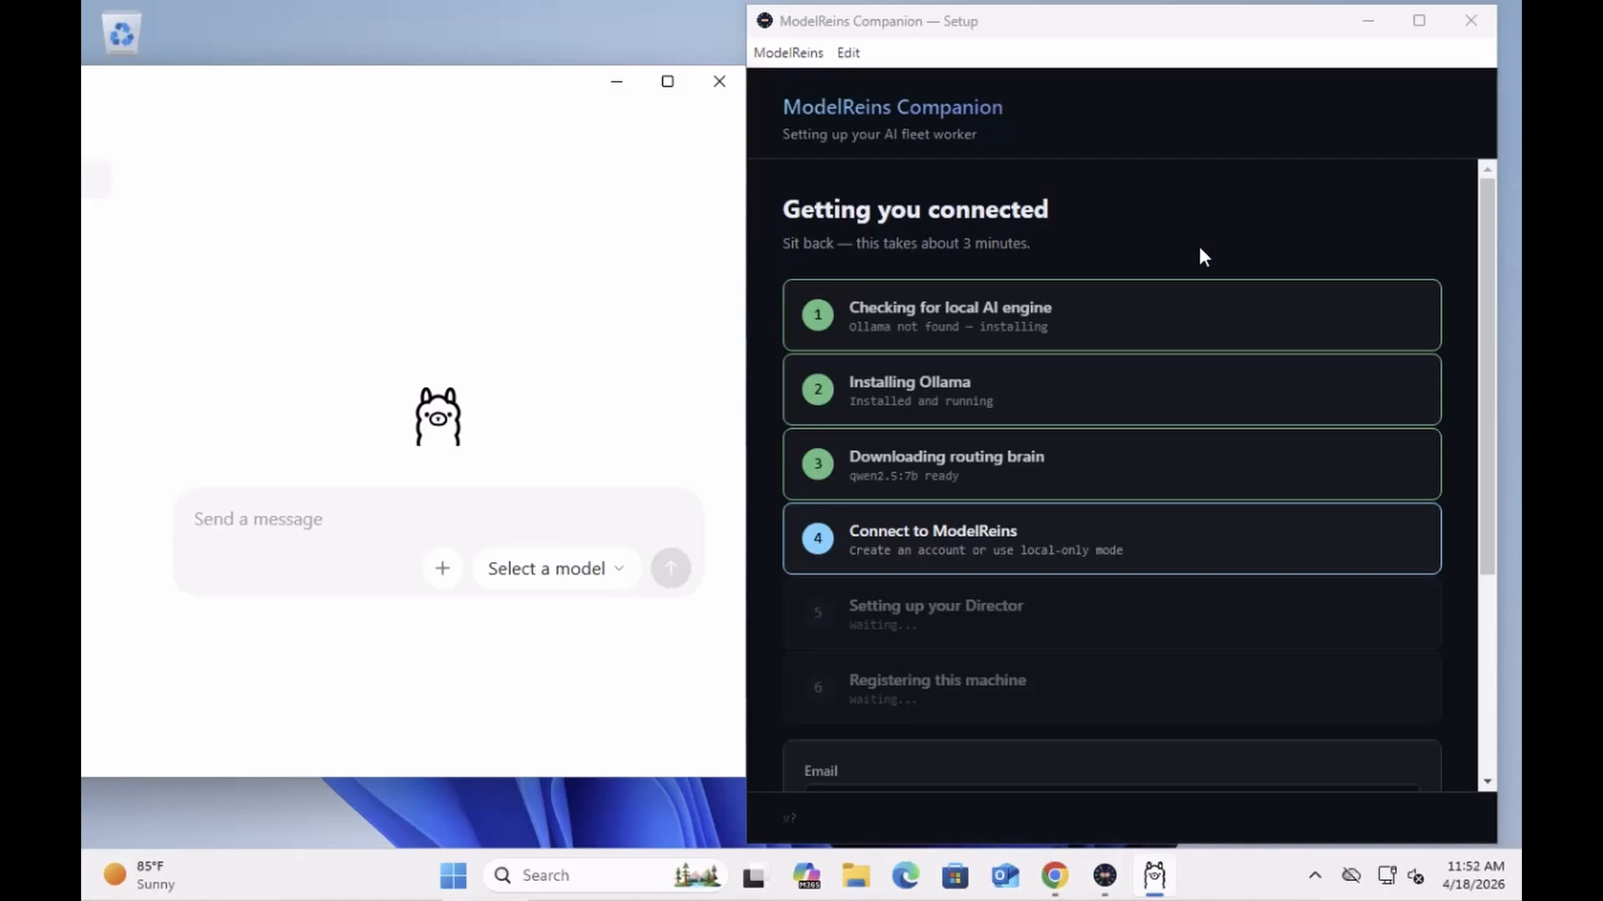
Step: Switch to 'Already have an account?' and log in with the account e-mail and password
scroll(1180, 678, down, 3)
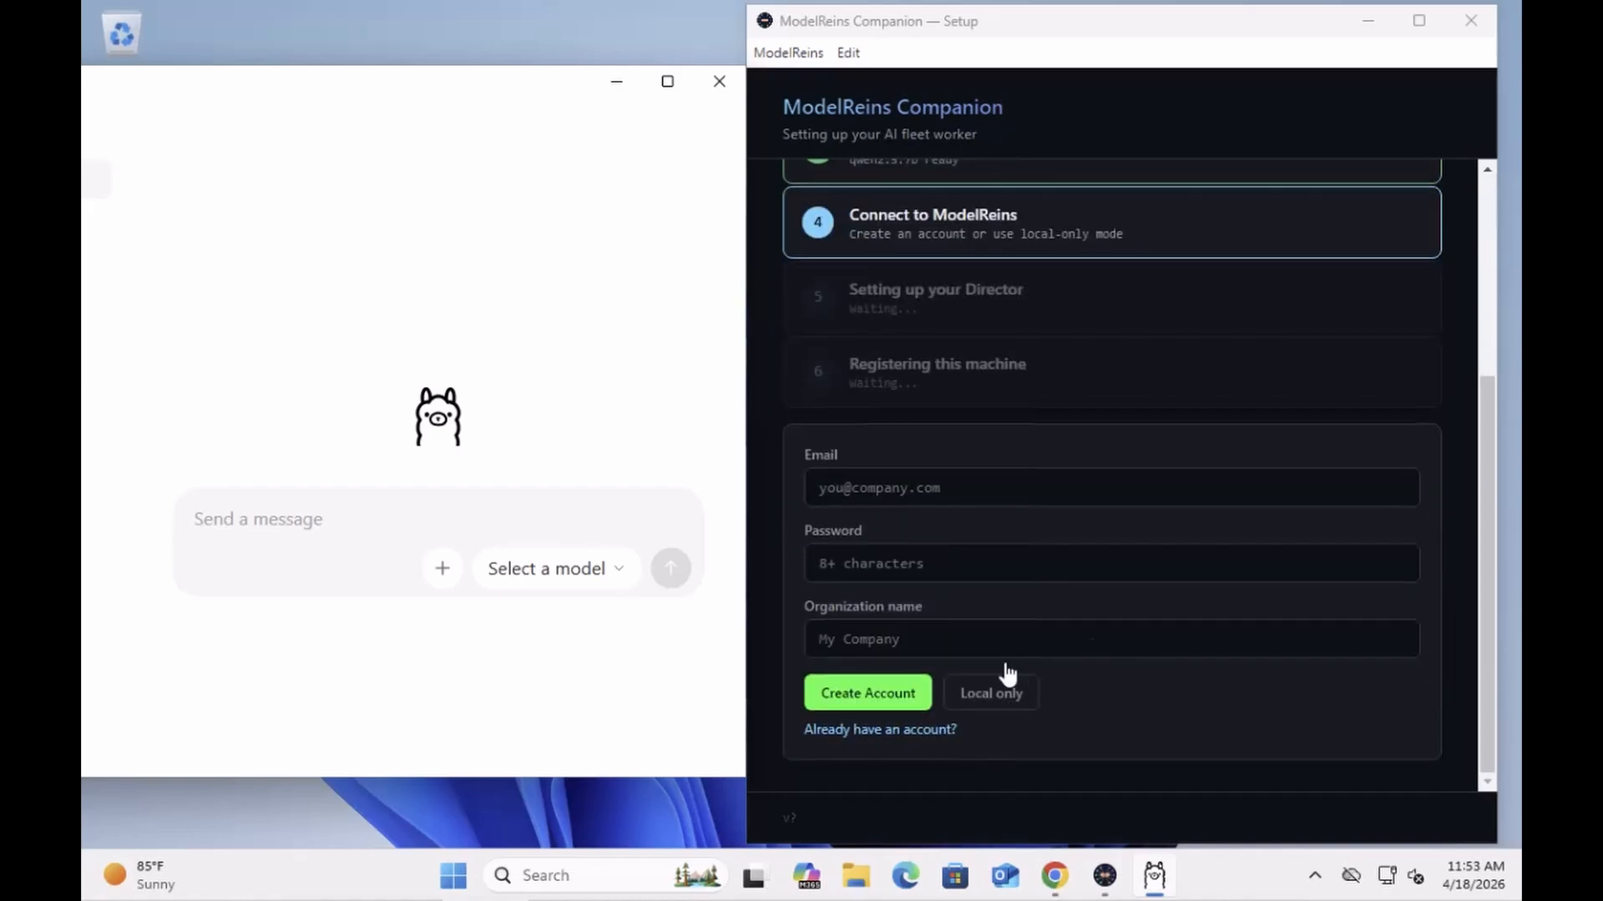
click(849, 735)
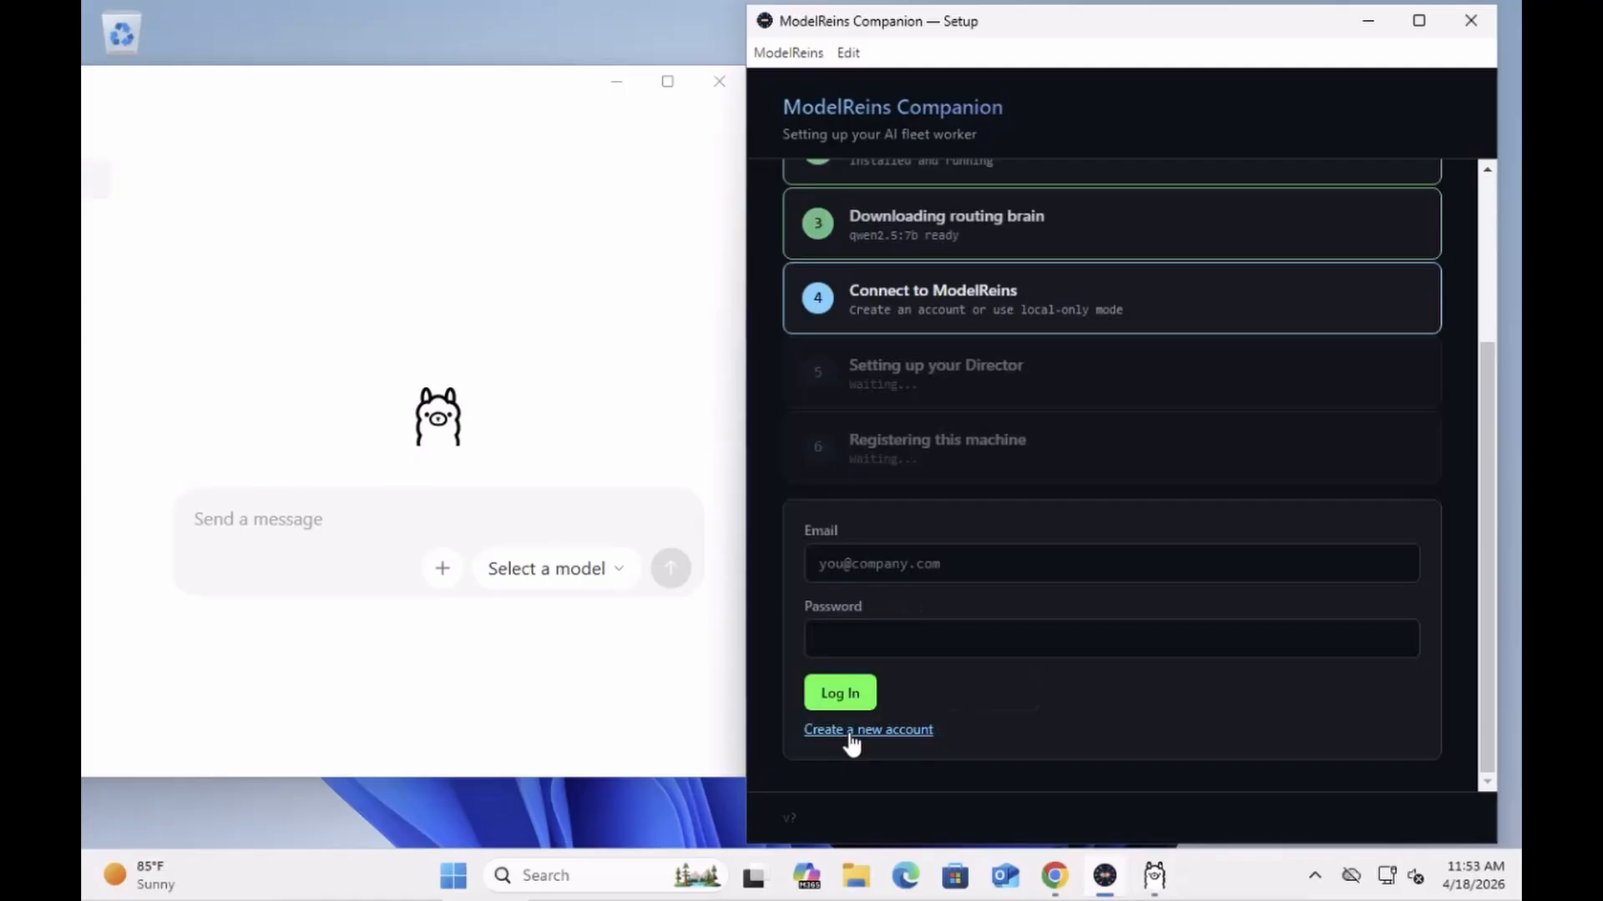
click(872, 568)
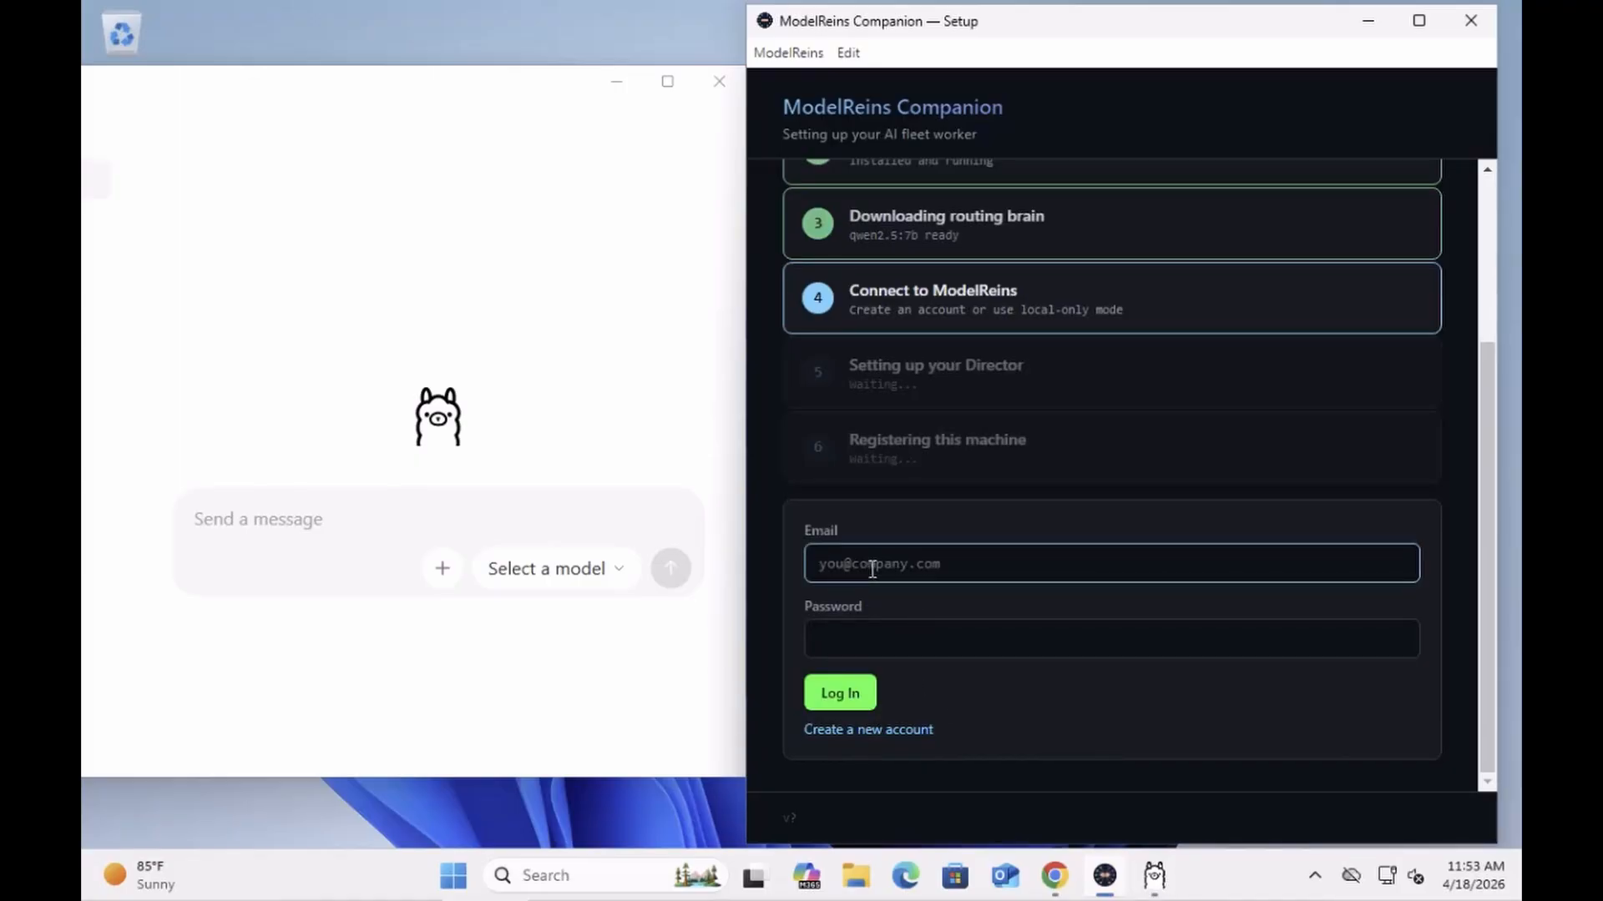
text(steve)
text(@)
key(BackSpace)
key(BackSpace)
key(BackSpace)
key(BackSpace)
key(BackSpace)
key(BackSpace)
click(868, 633)
text(••••)
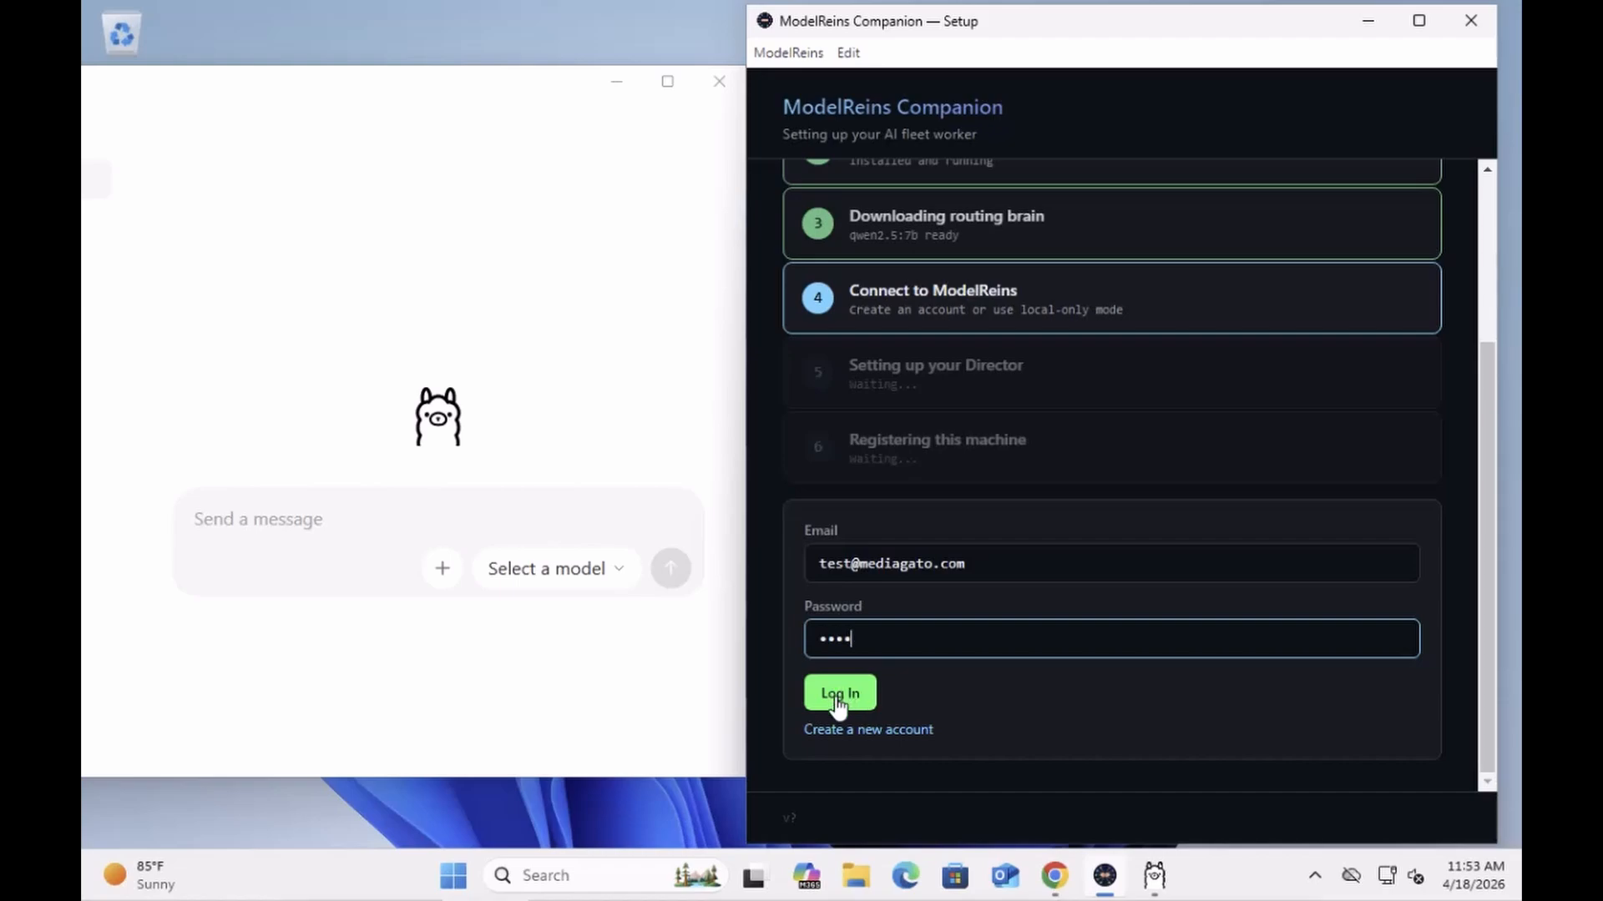
click(837, 704)
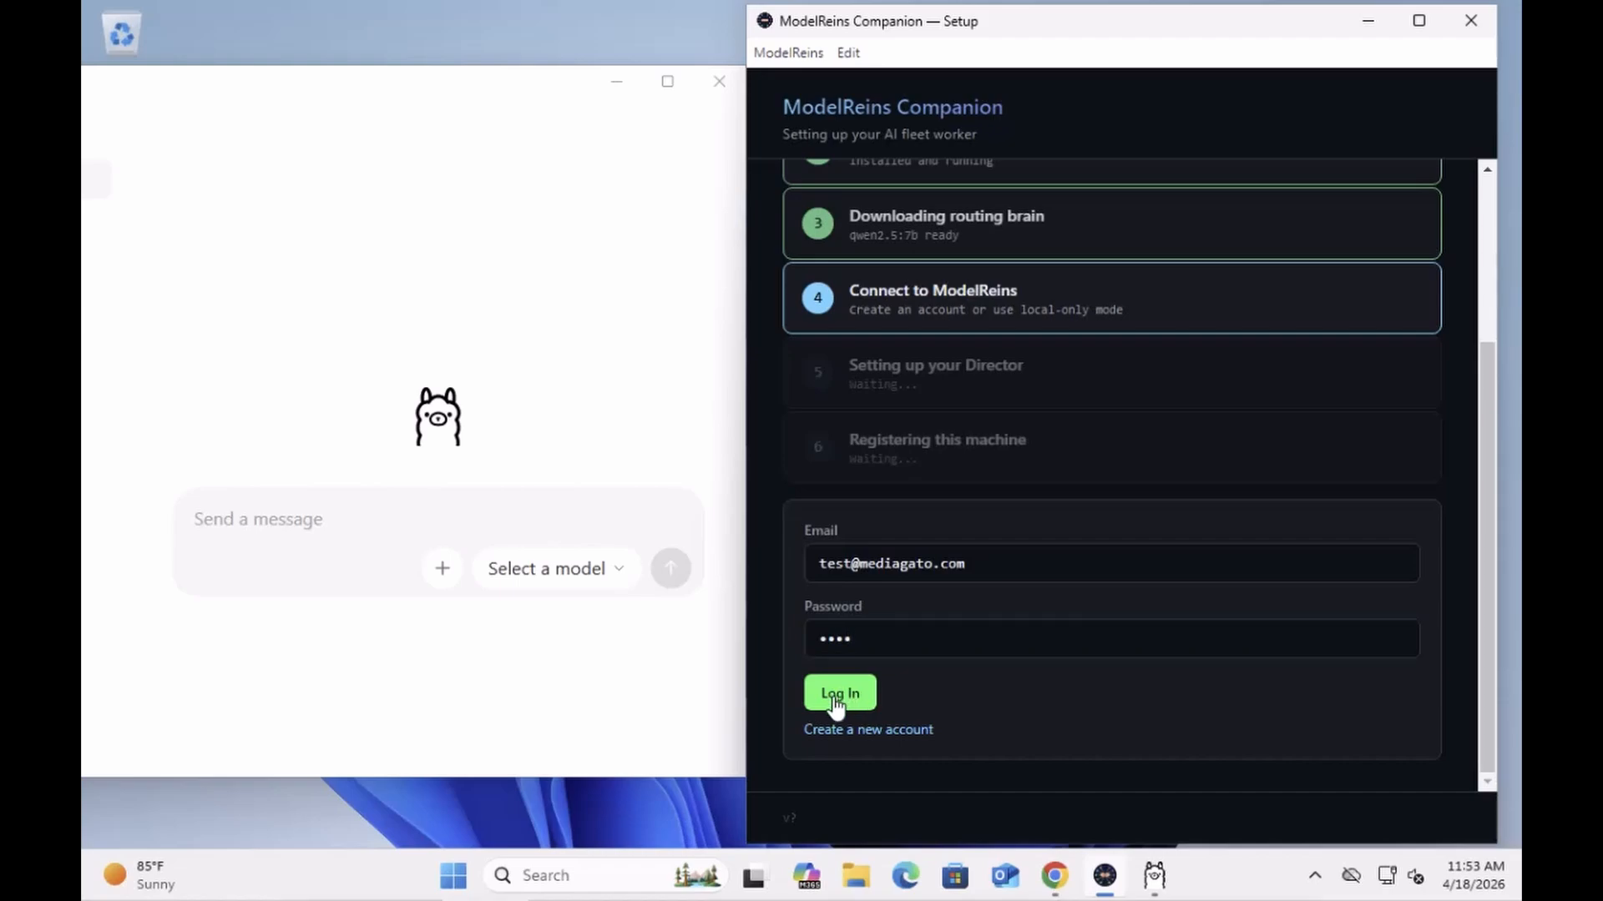
Step: Submit the login, wait for testlab-win11 to connect with qwen2.5:7b, and choose 'Open the Wall'
click(857, 704)
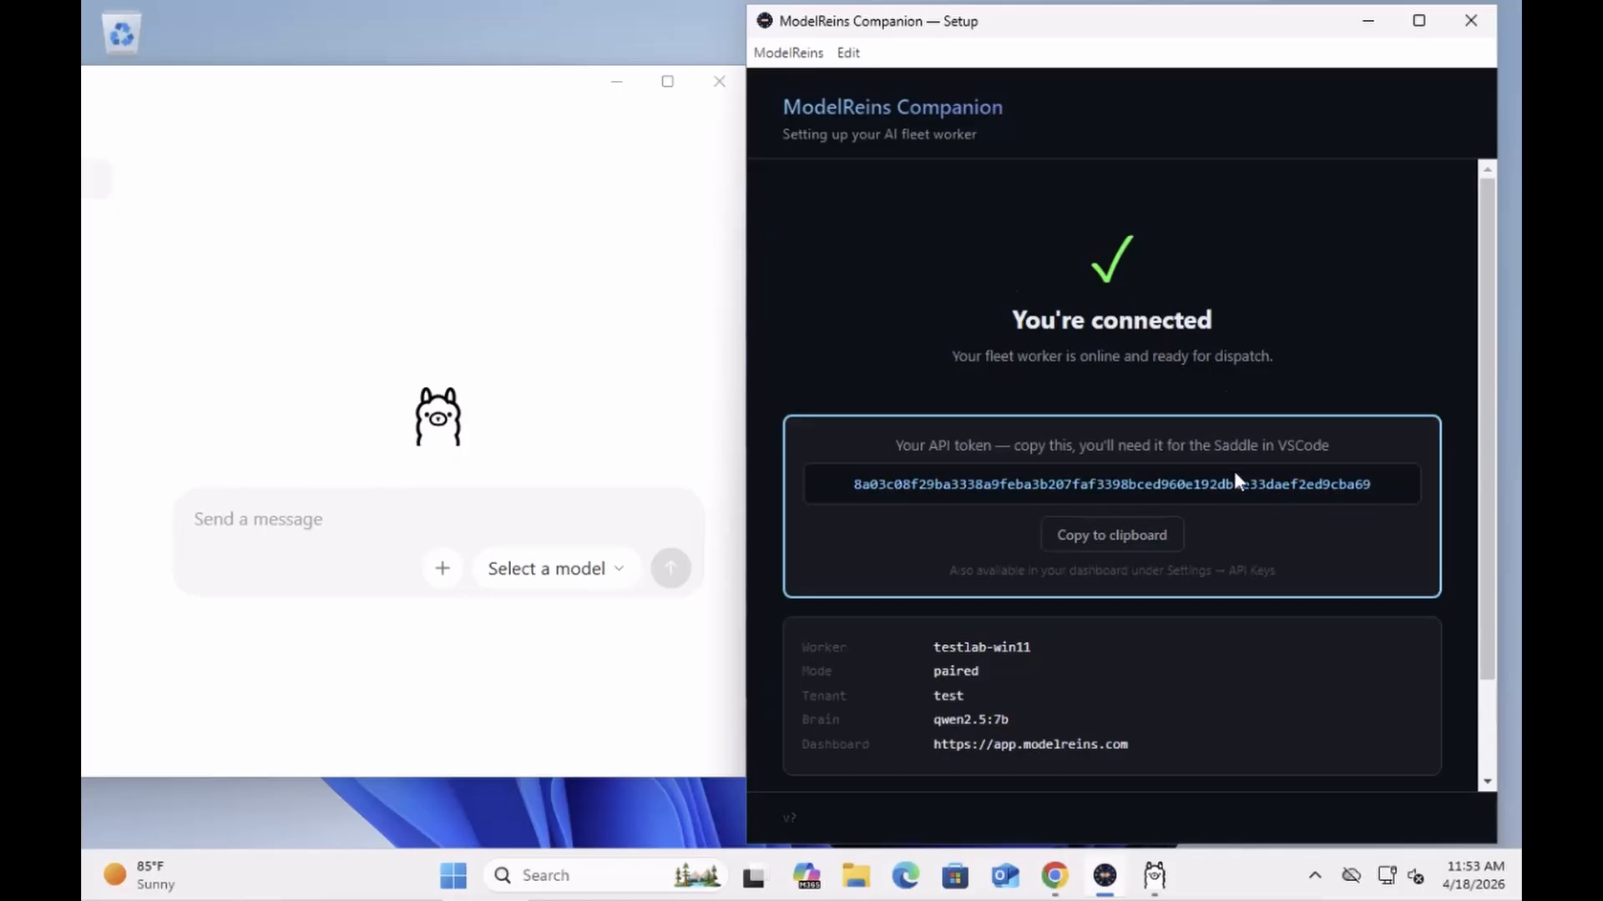
scroll(1234, 473, down, 2)
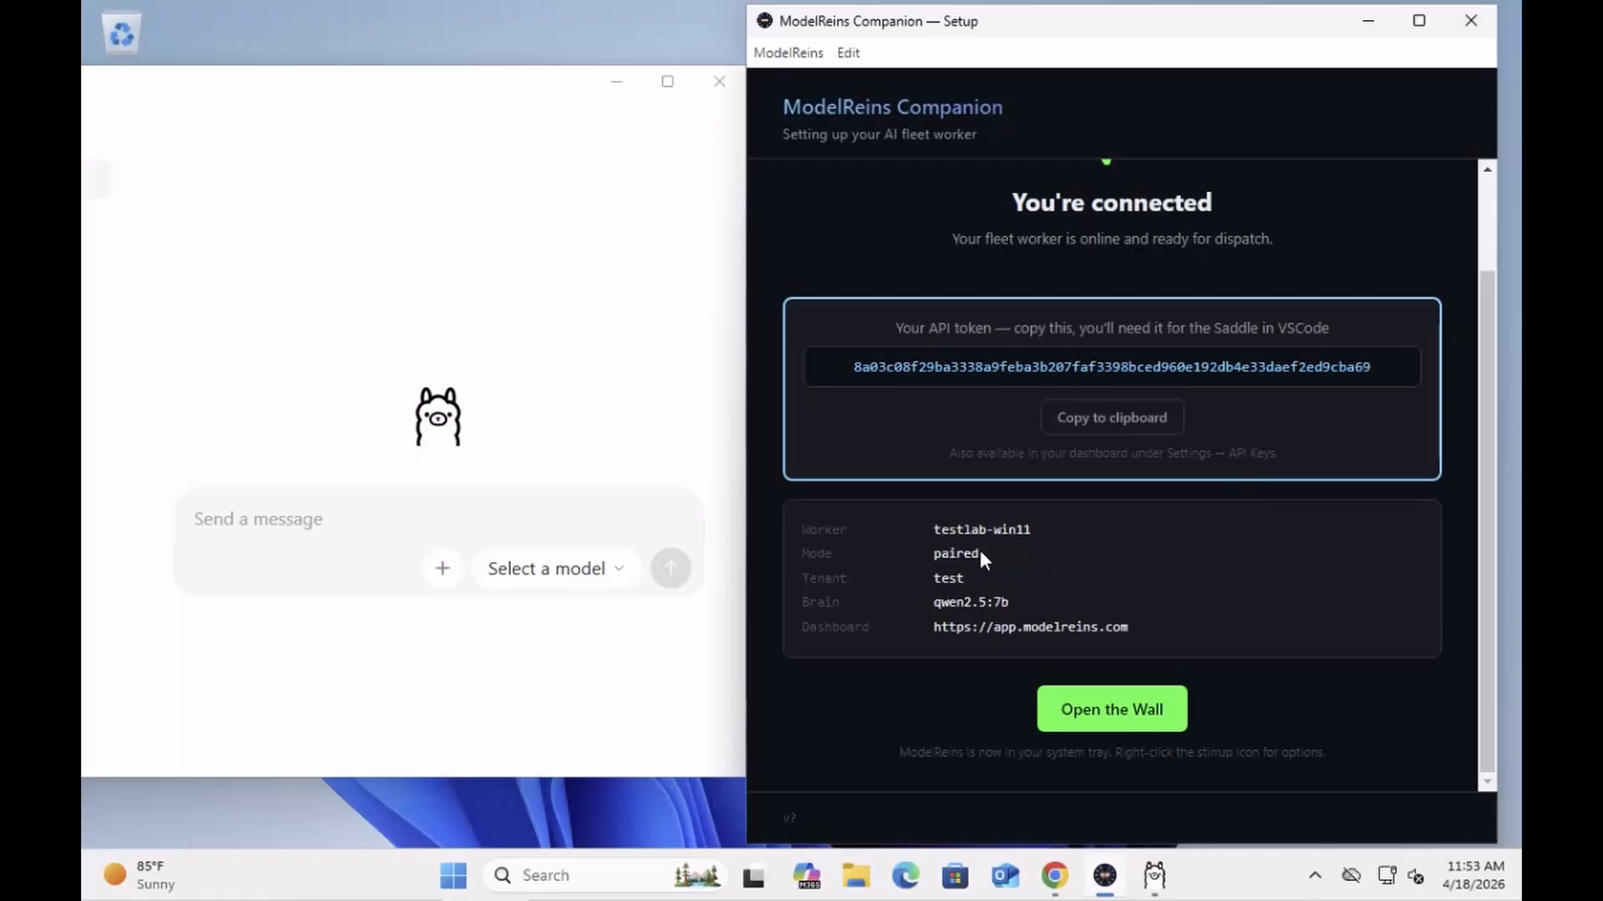
click(1090, 709)
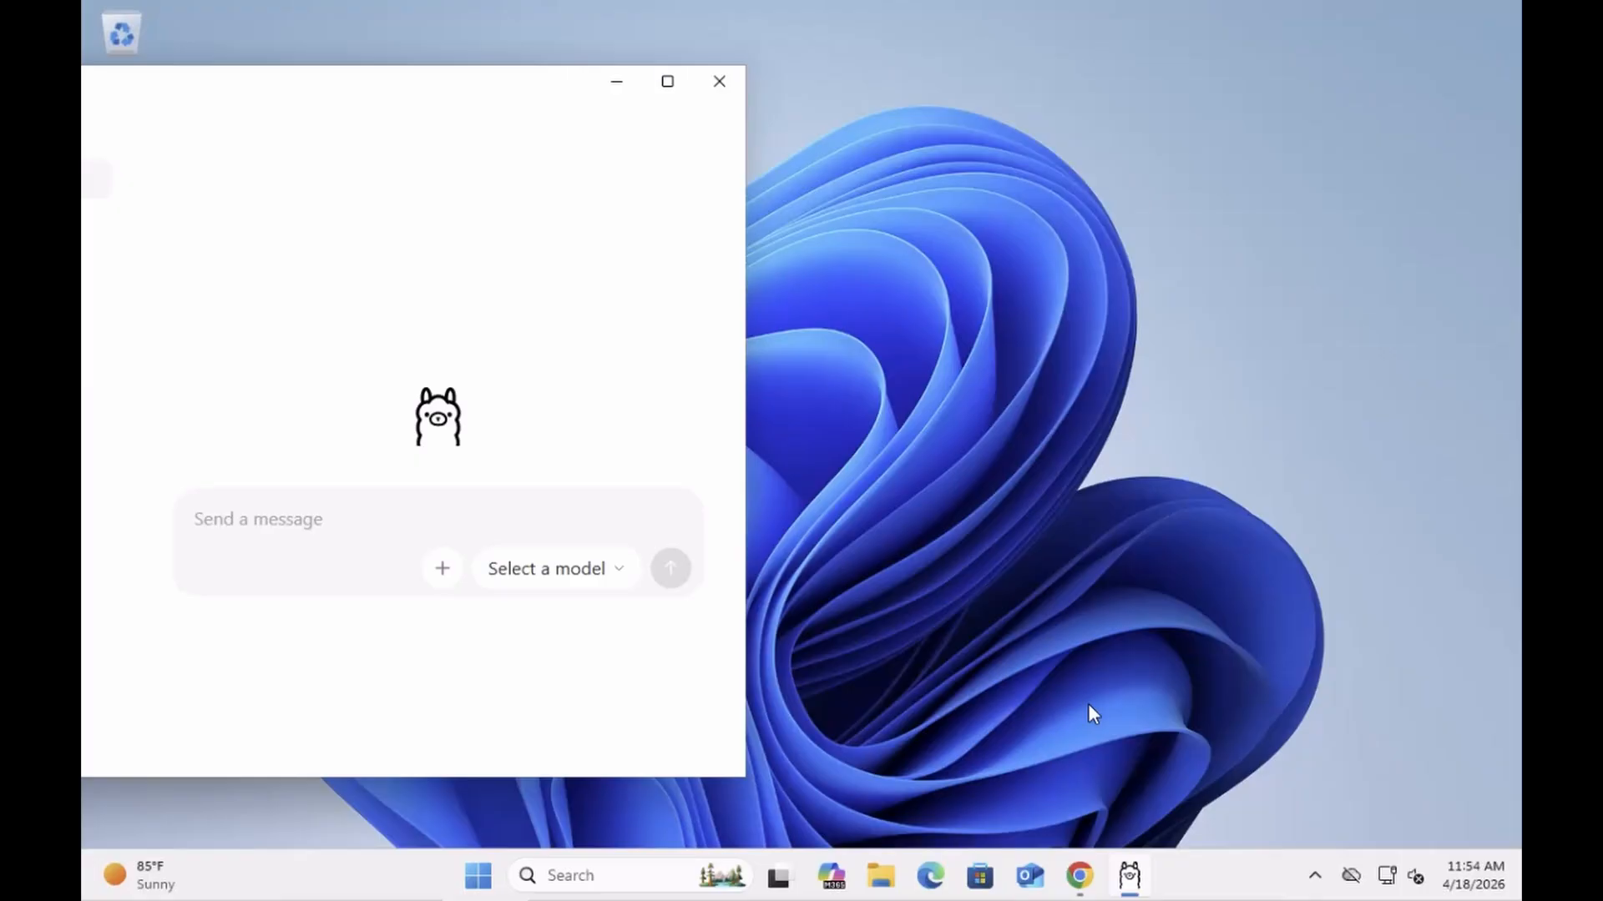
Step: Select qwen2.5:7b as Ollama's chat model and reveal the hidden system tray icons
click(531, 567)
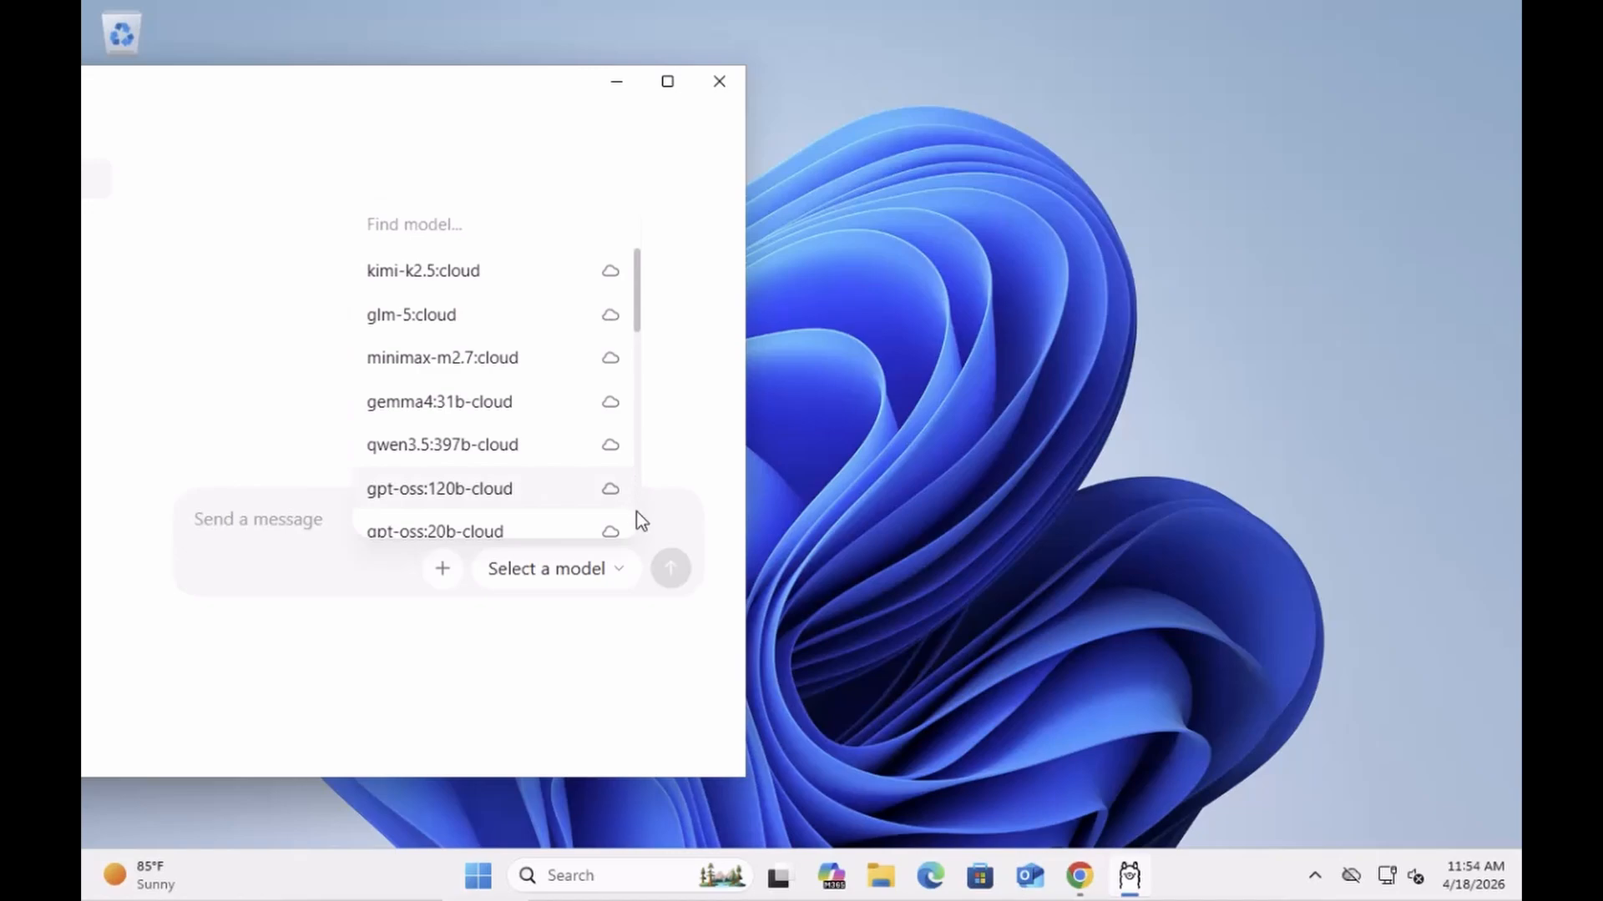
scroll(641, 521, down, 10)
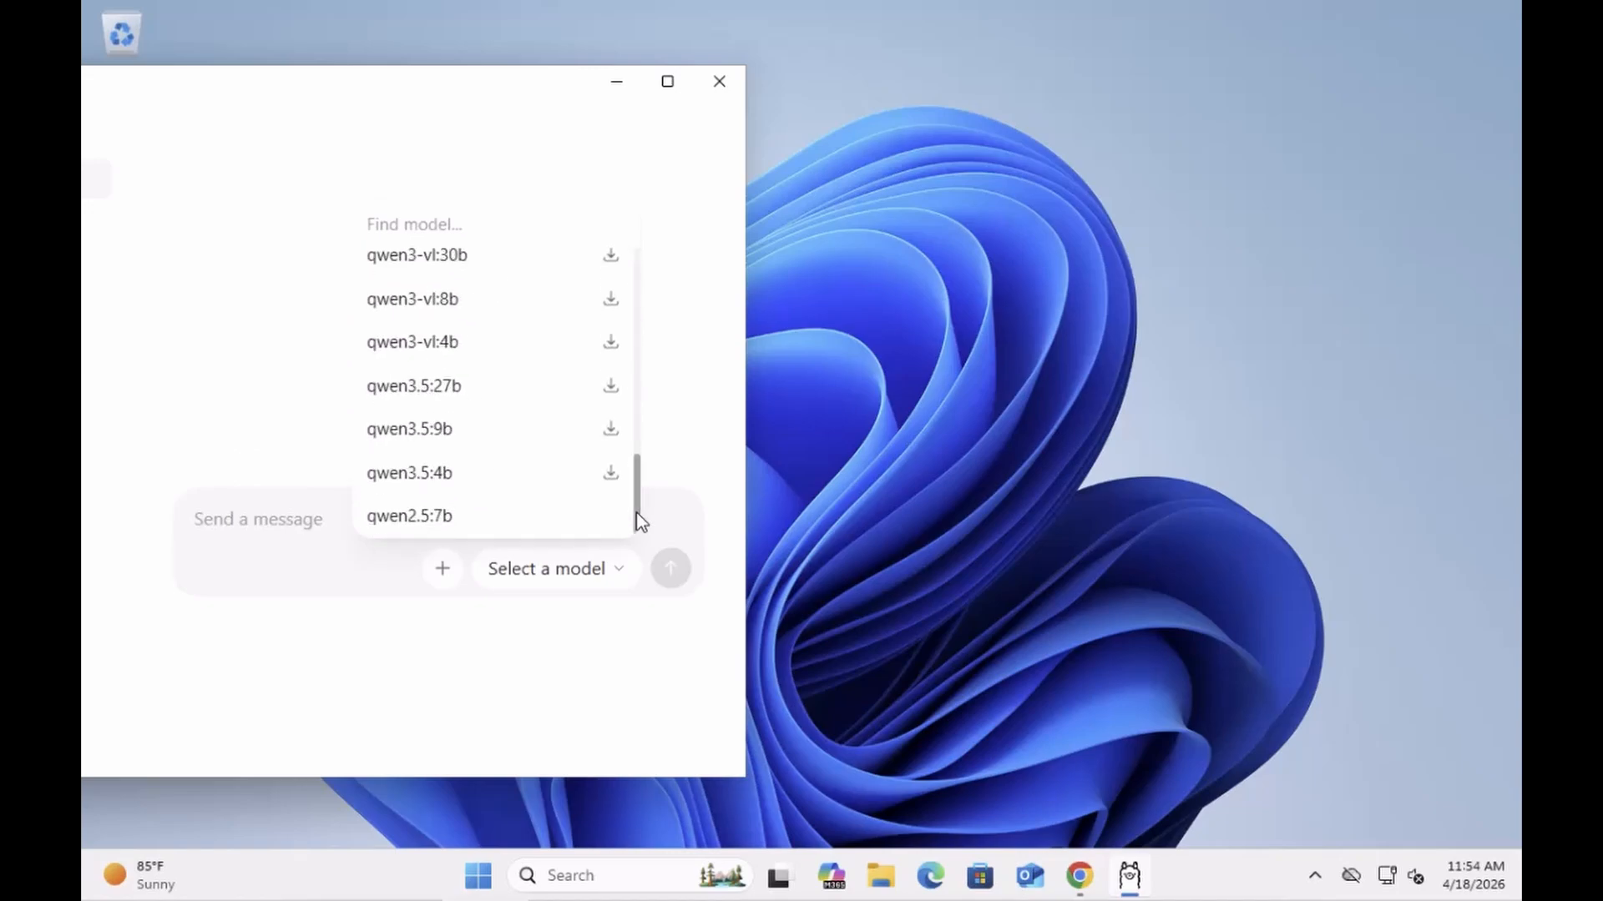
click(430, 531)
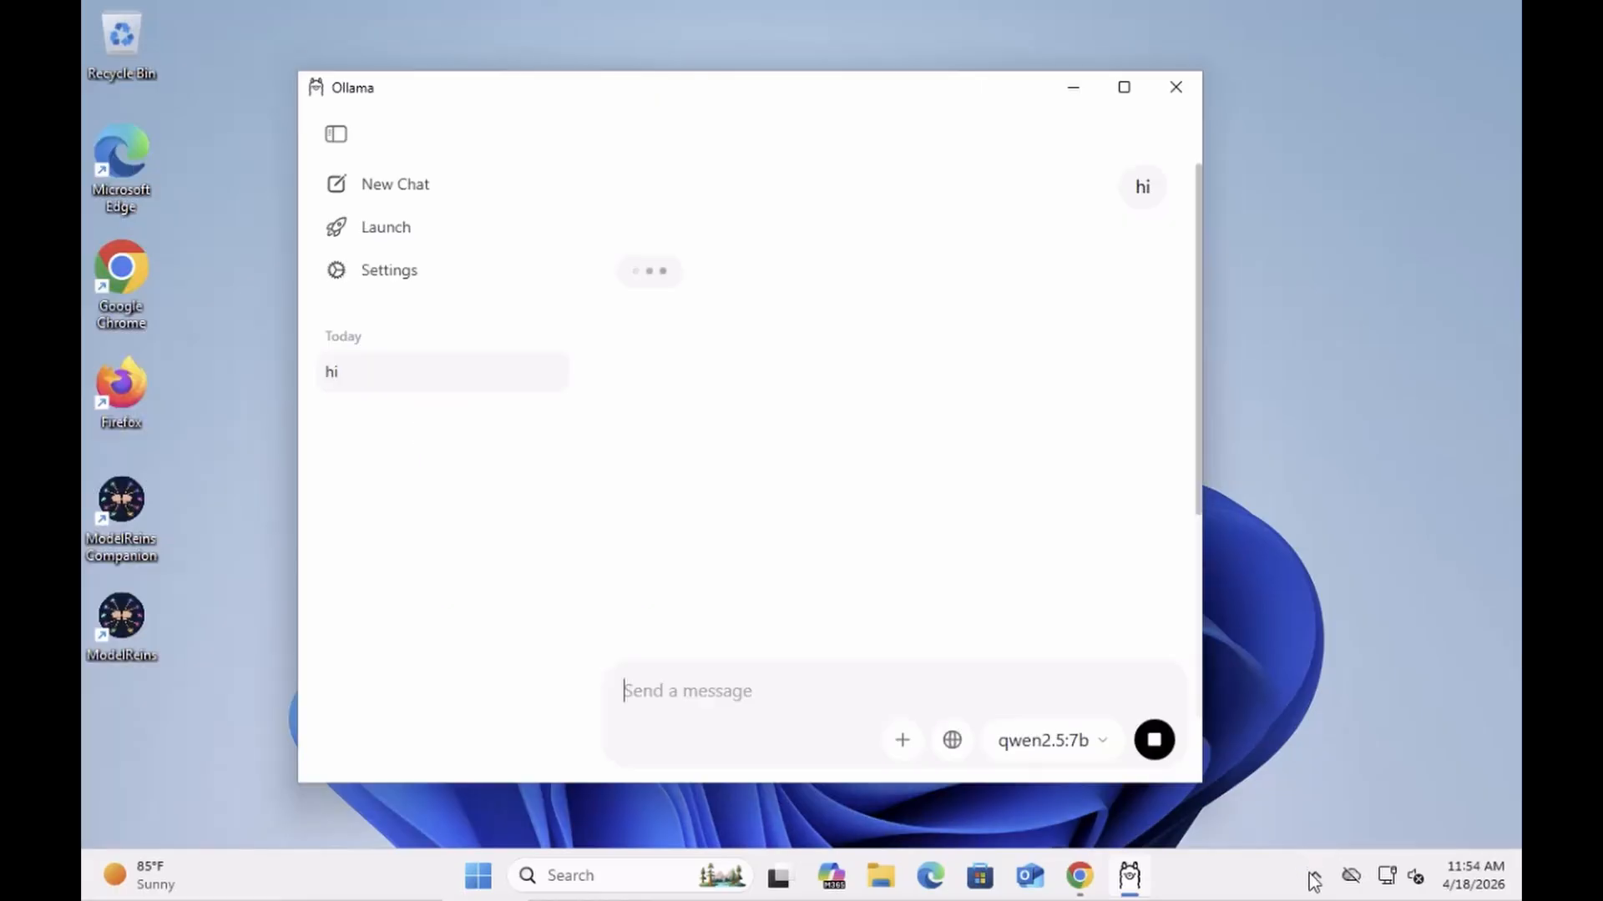
click(1314, 881)
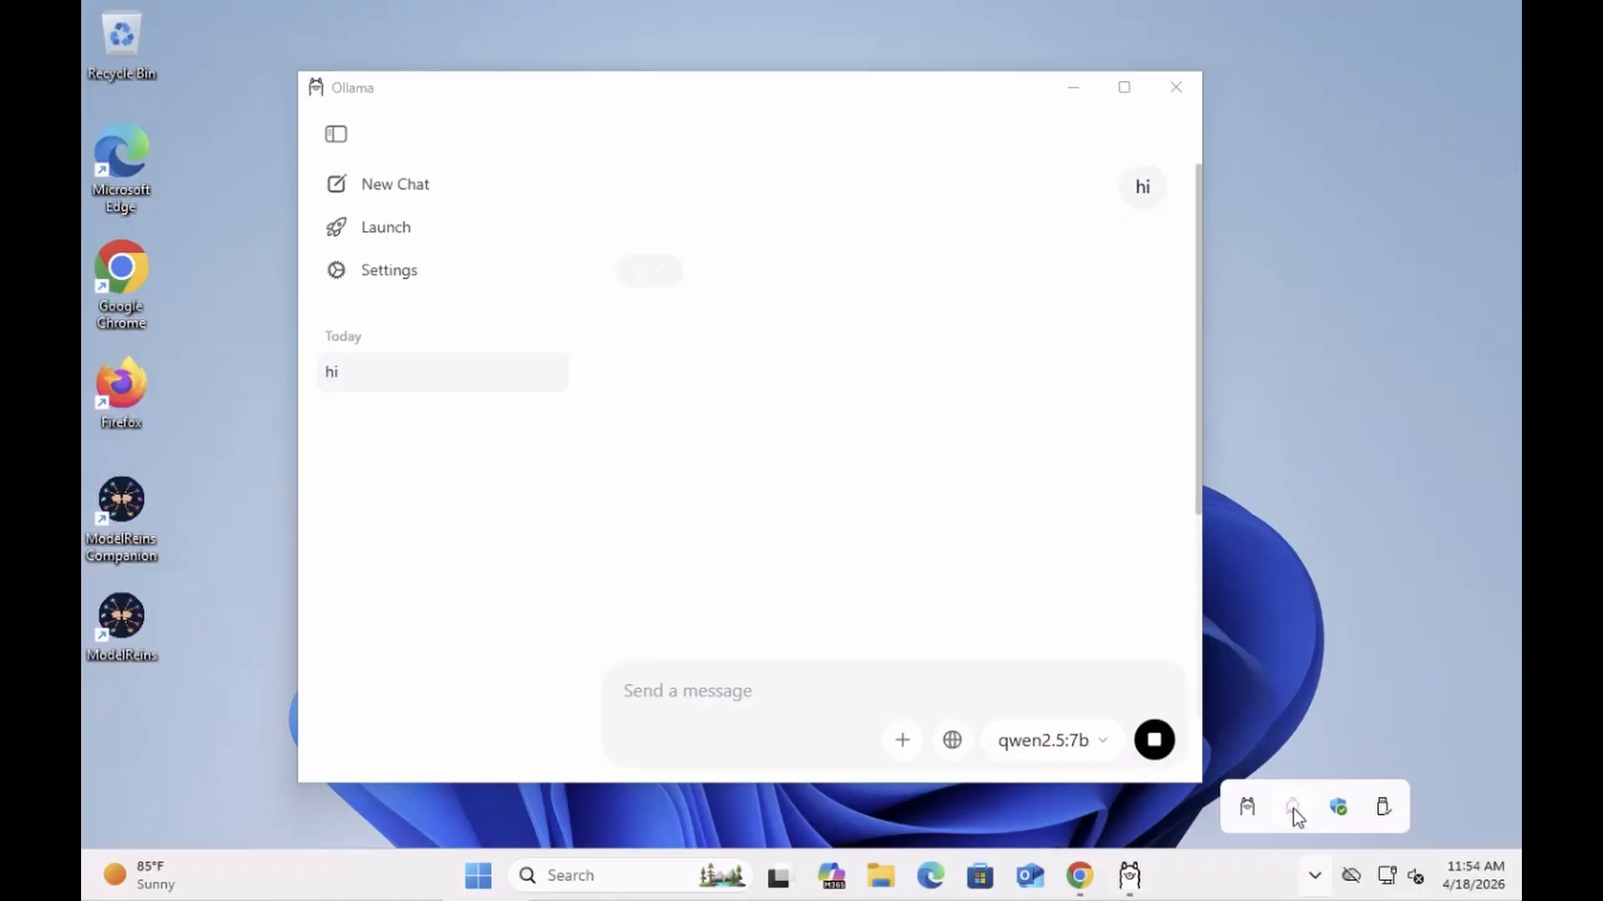
Step: Choose 'Check the Wall' from the ModelReins tray icon's right-click menu
right_click(1293, 809)
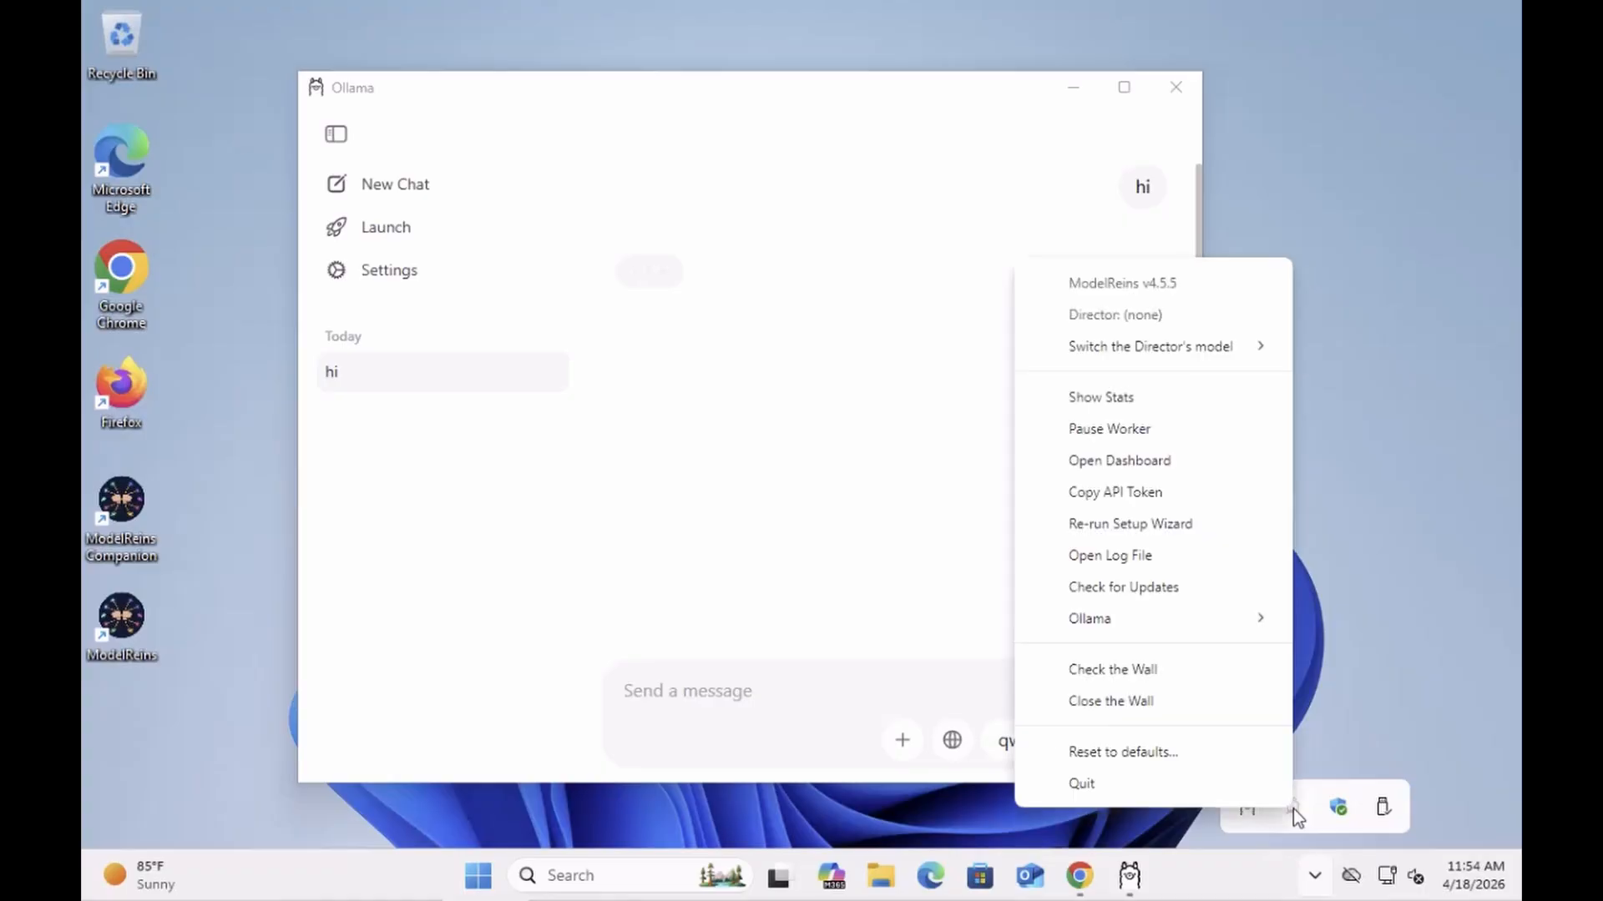
click(1098, 669)
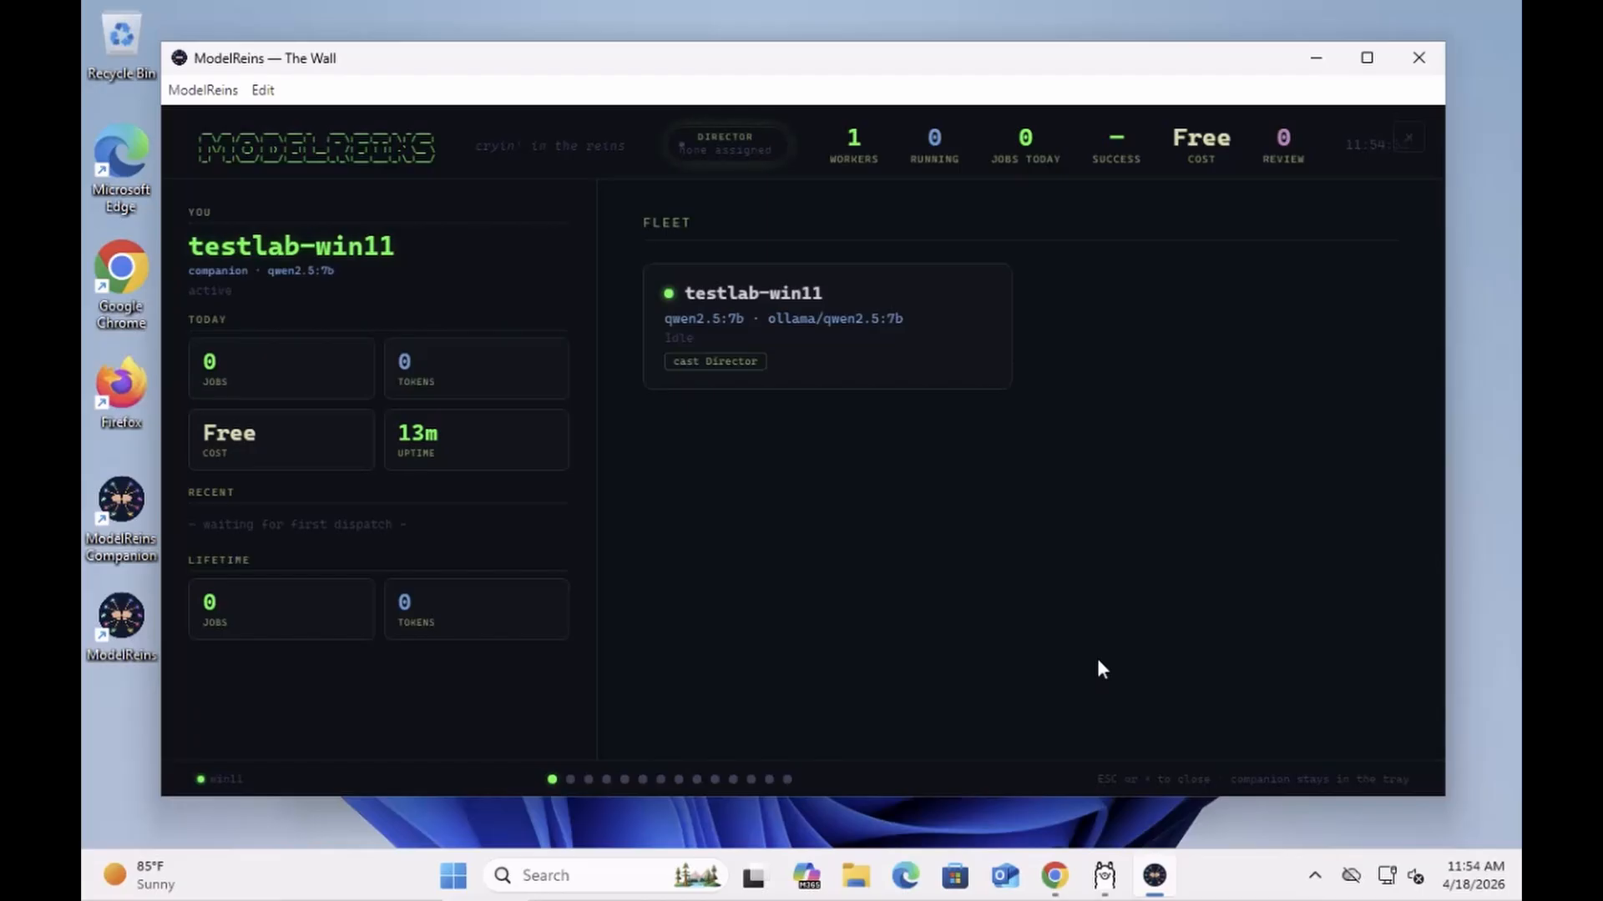
Step: Cast testlab-win11 as Director and maximize the Wall window
click(720, 363)
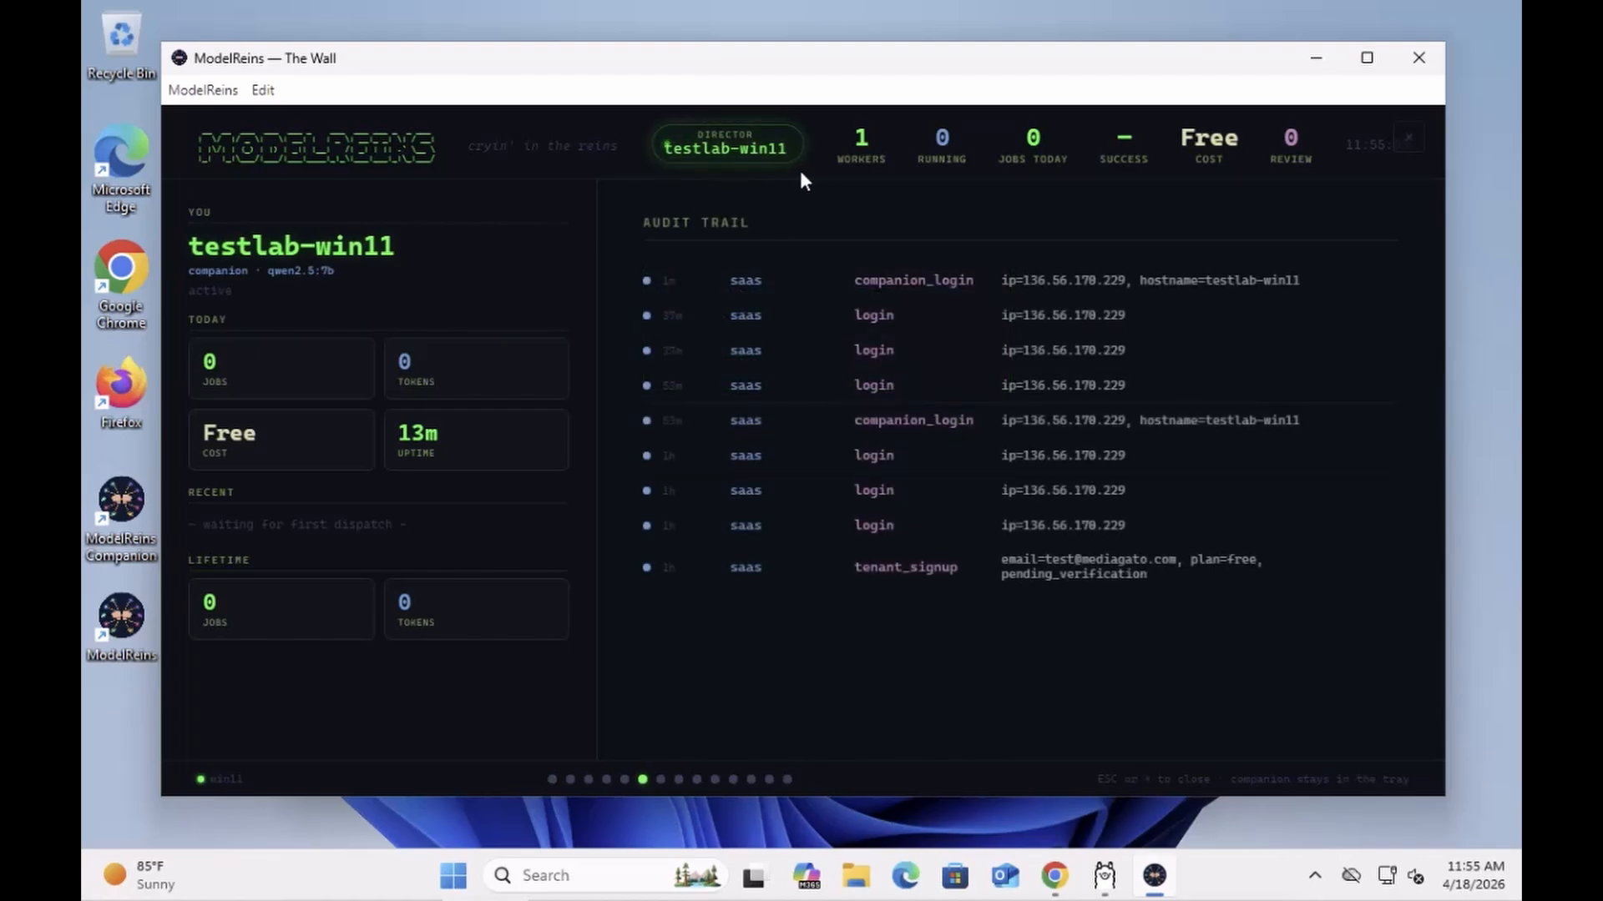
click(1356, 53)
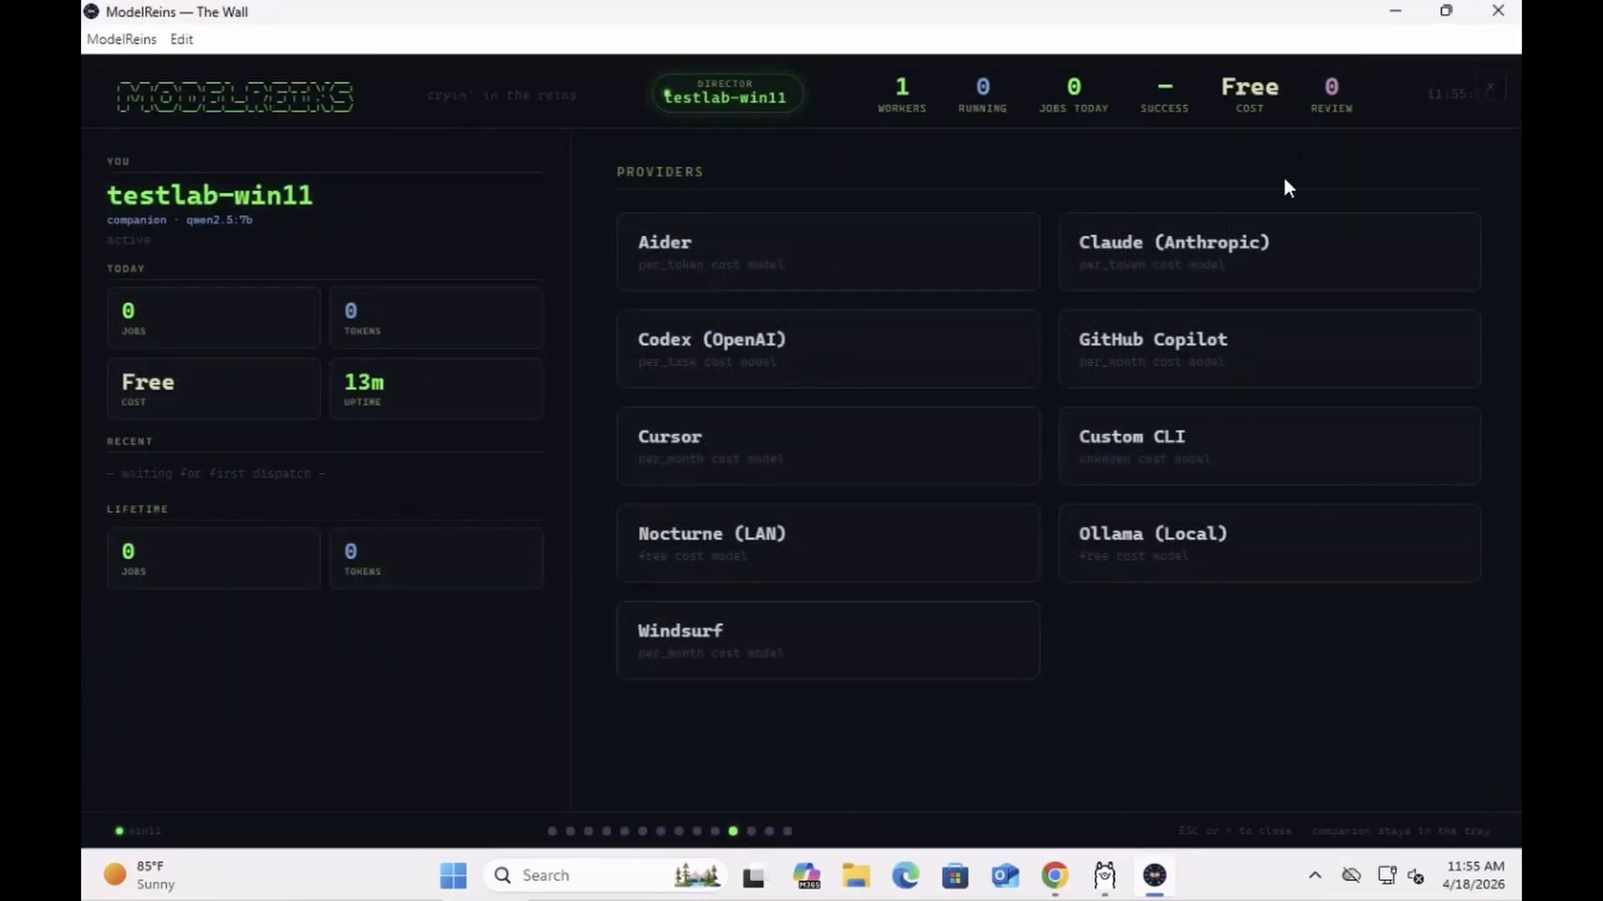
Step: In Chrome, go to the ModelReins login page and submit the test account's email and password
click(1059, 878)
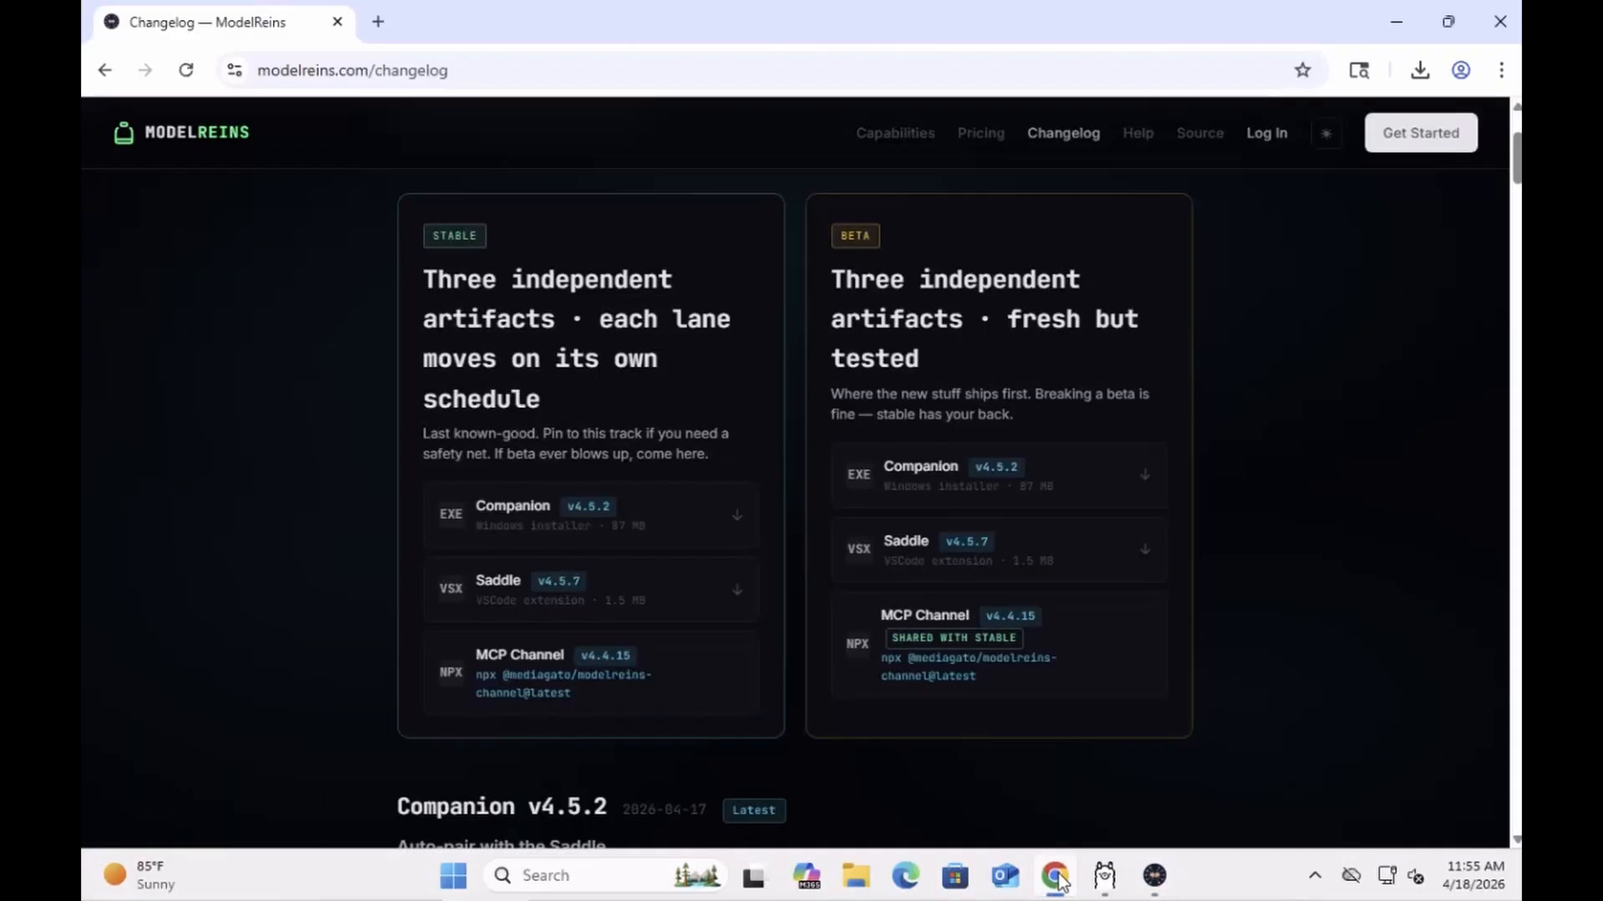
click(1262, 144)
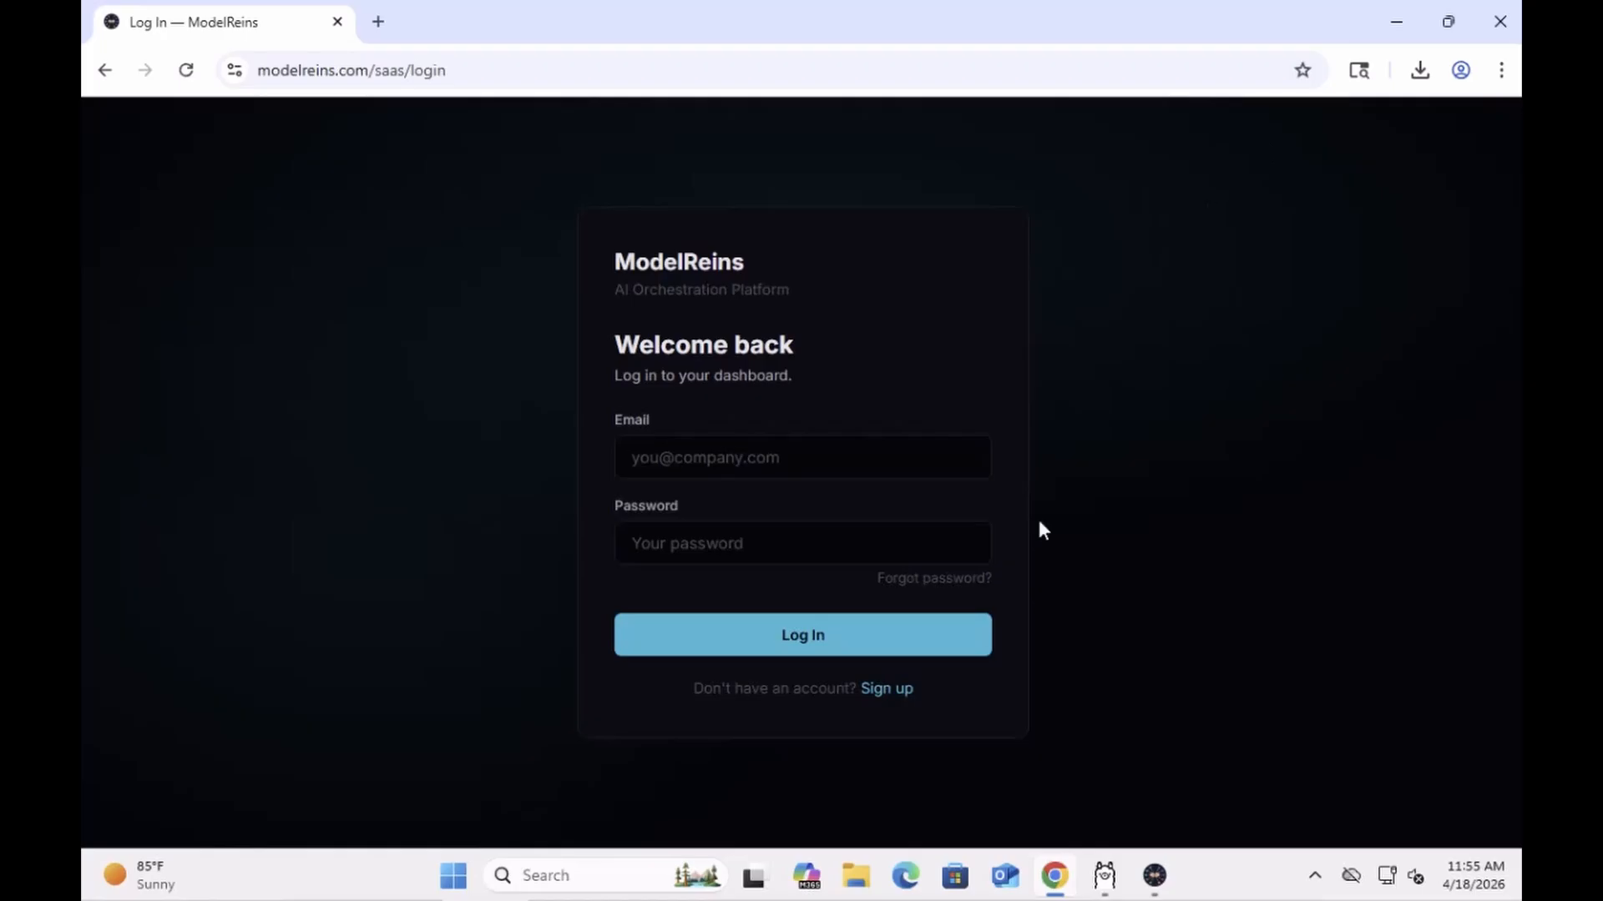
click(706, 457)
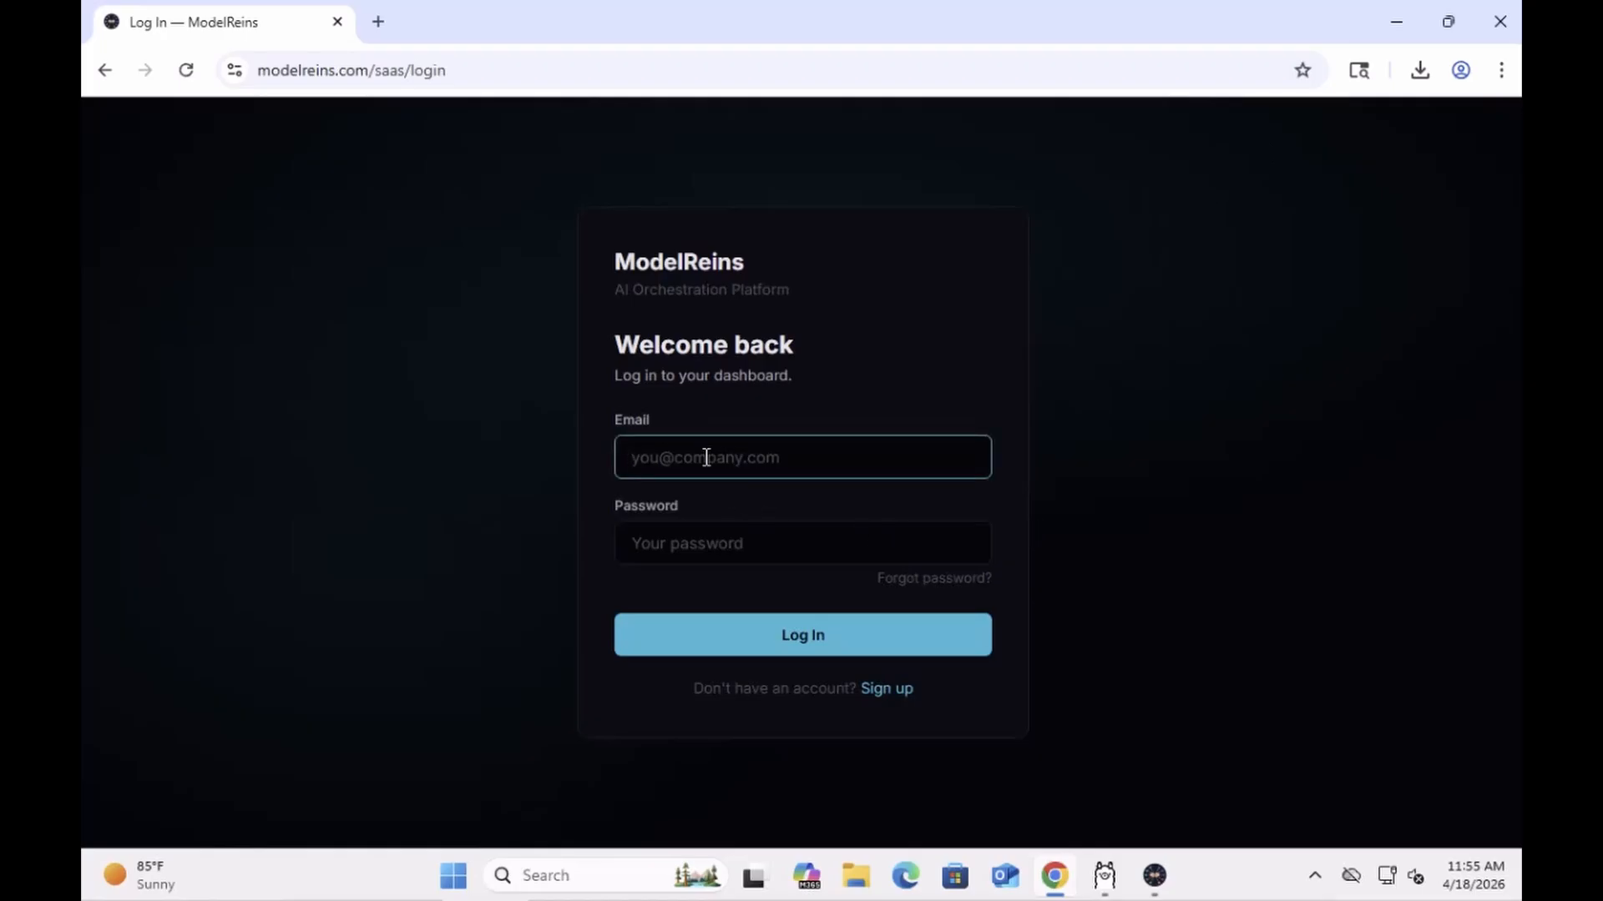
click(700, 544)
text(test)
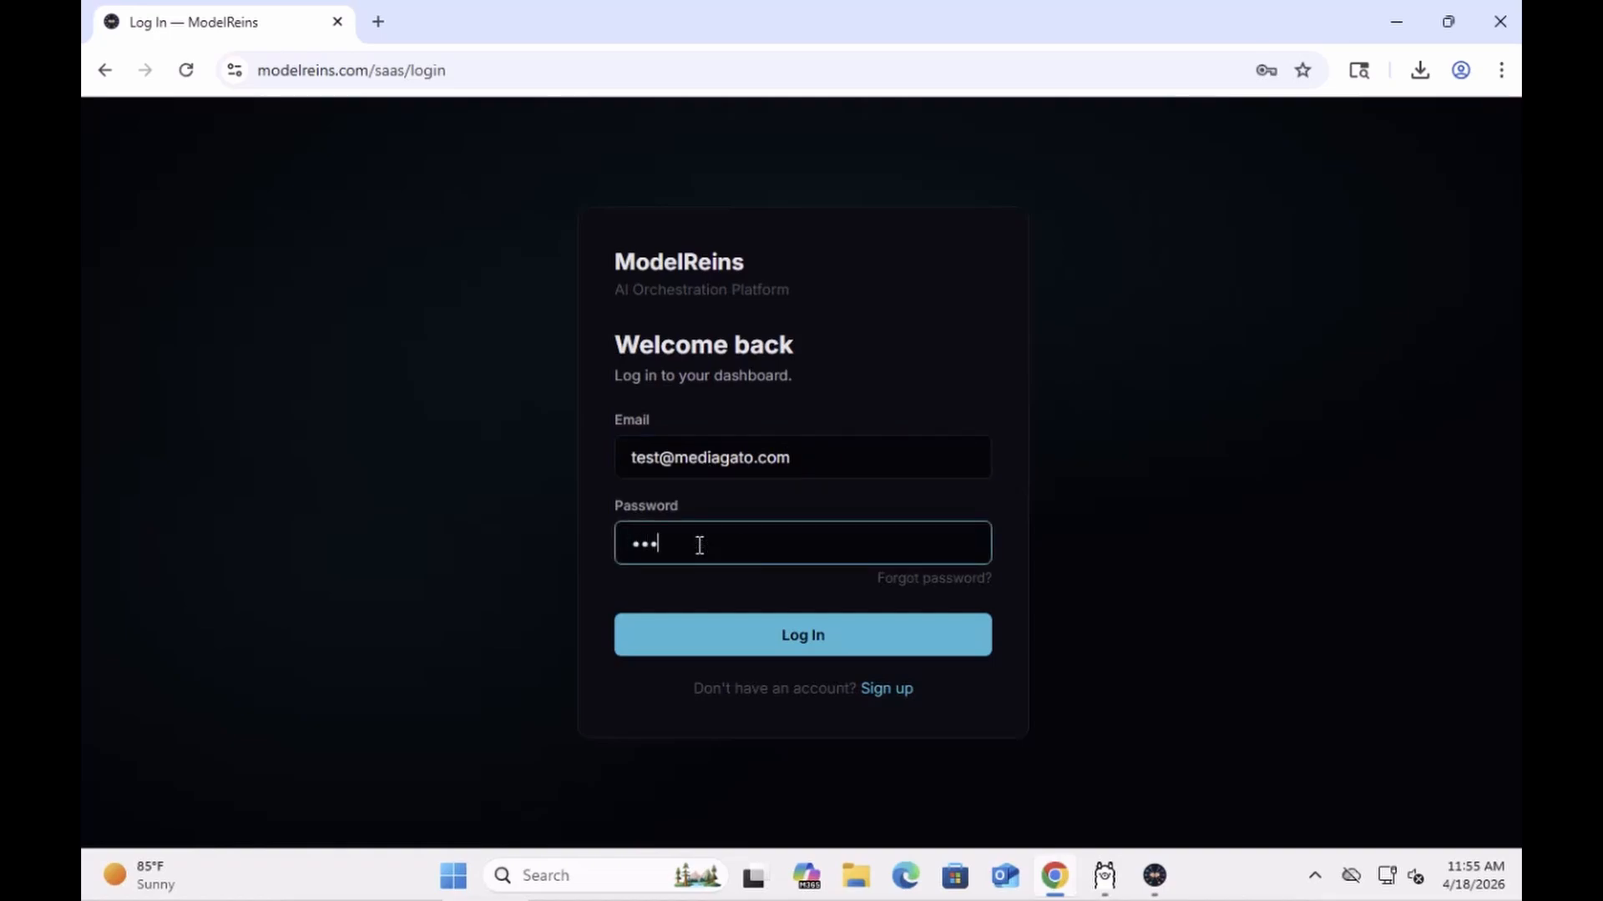
key(Return)
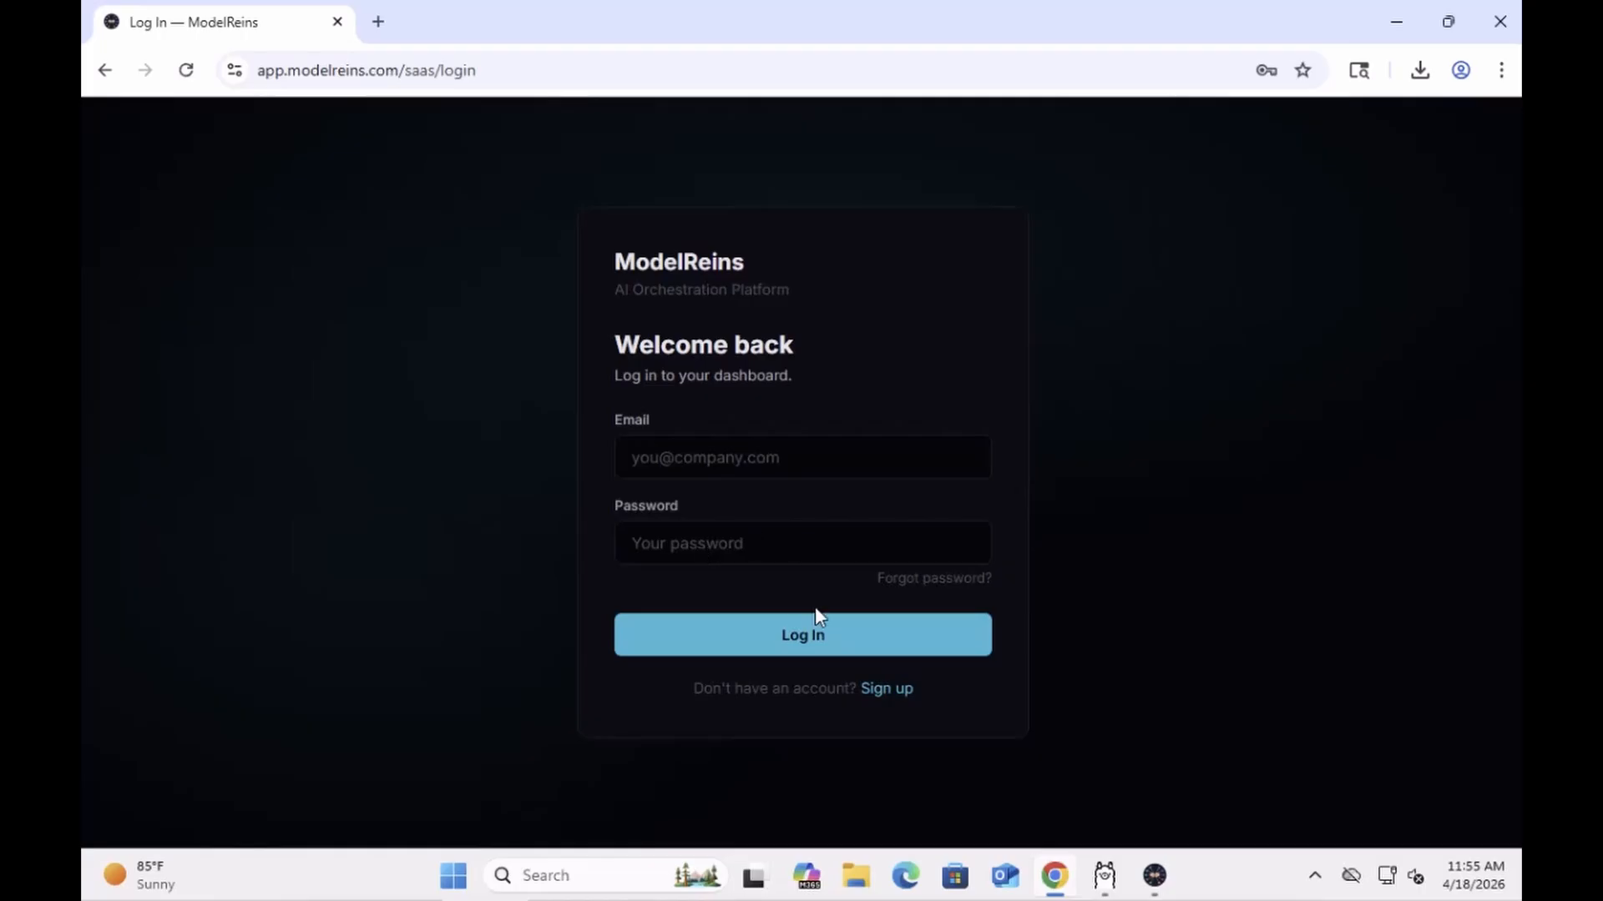
Step: Retry the login using the saved email suggestion and the account password
click(686, 458)
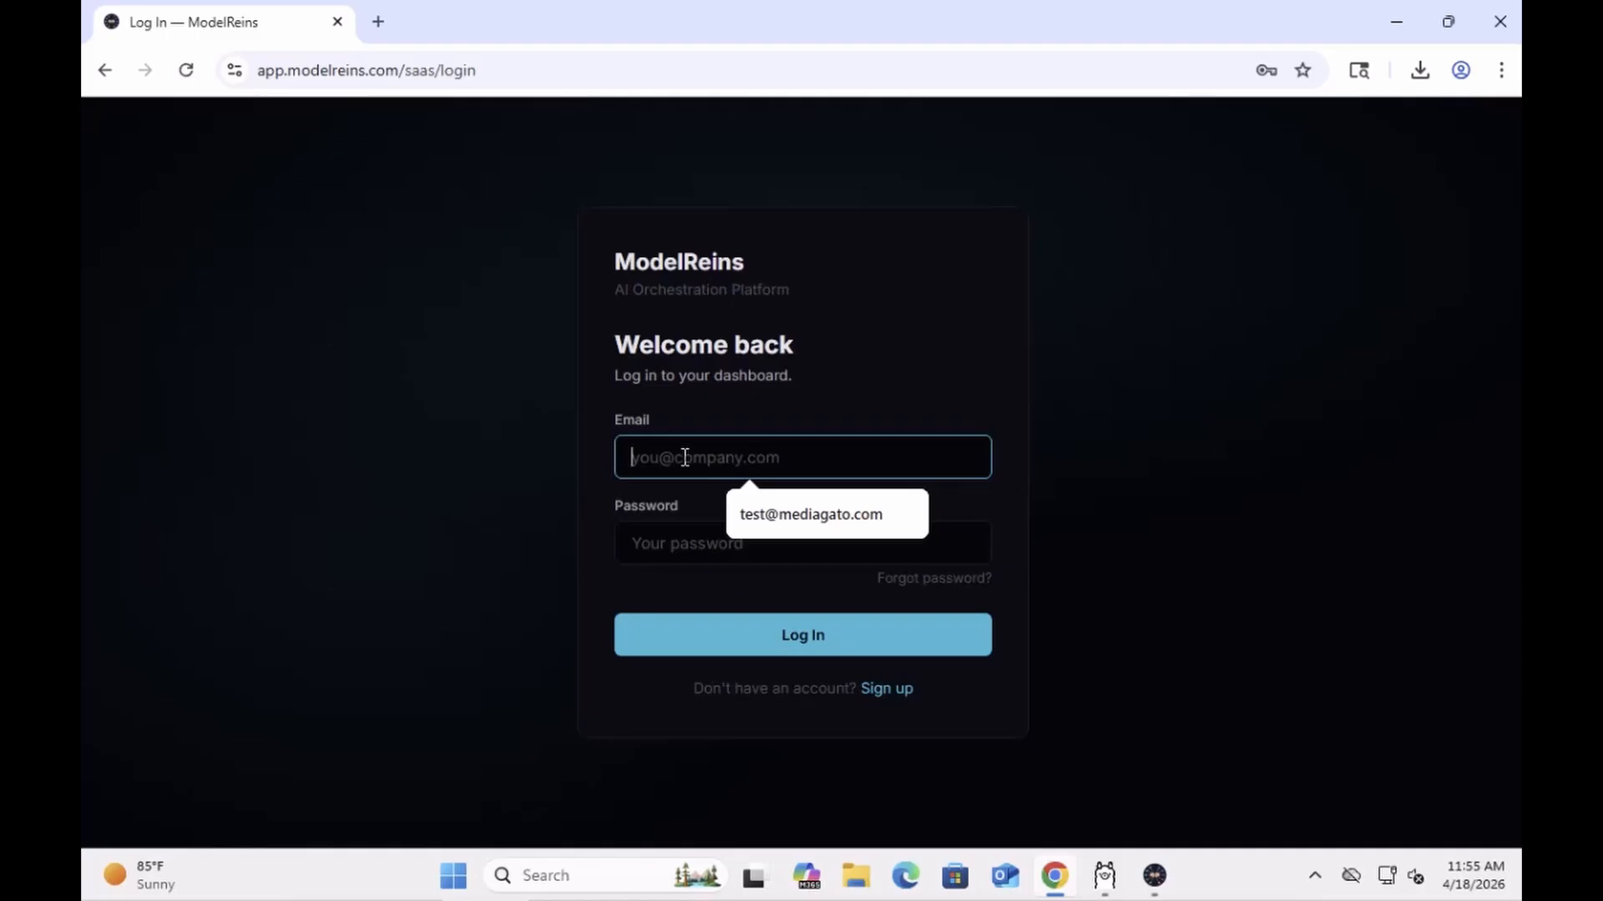
click(783, 514)
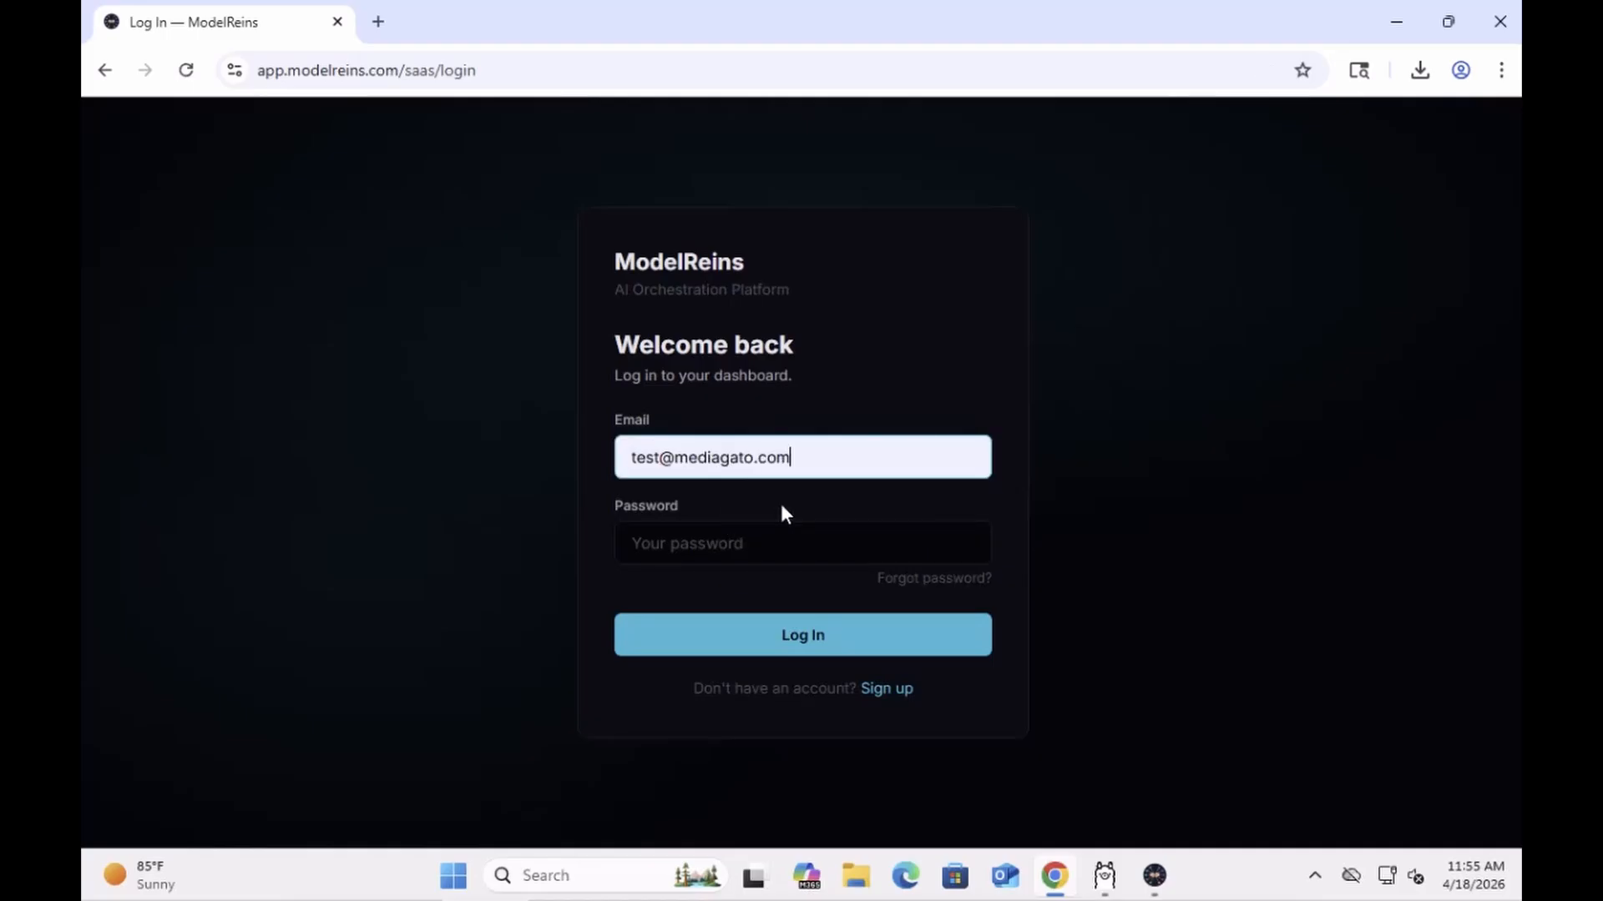
click(703, 541)
text(•)
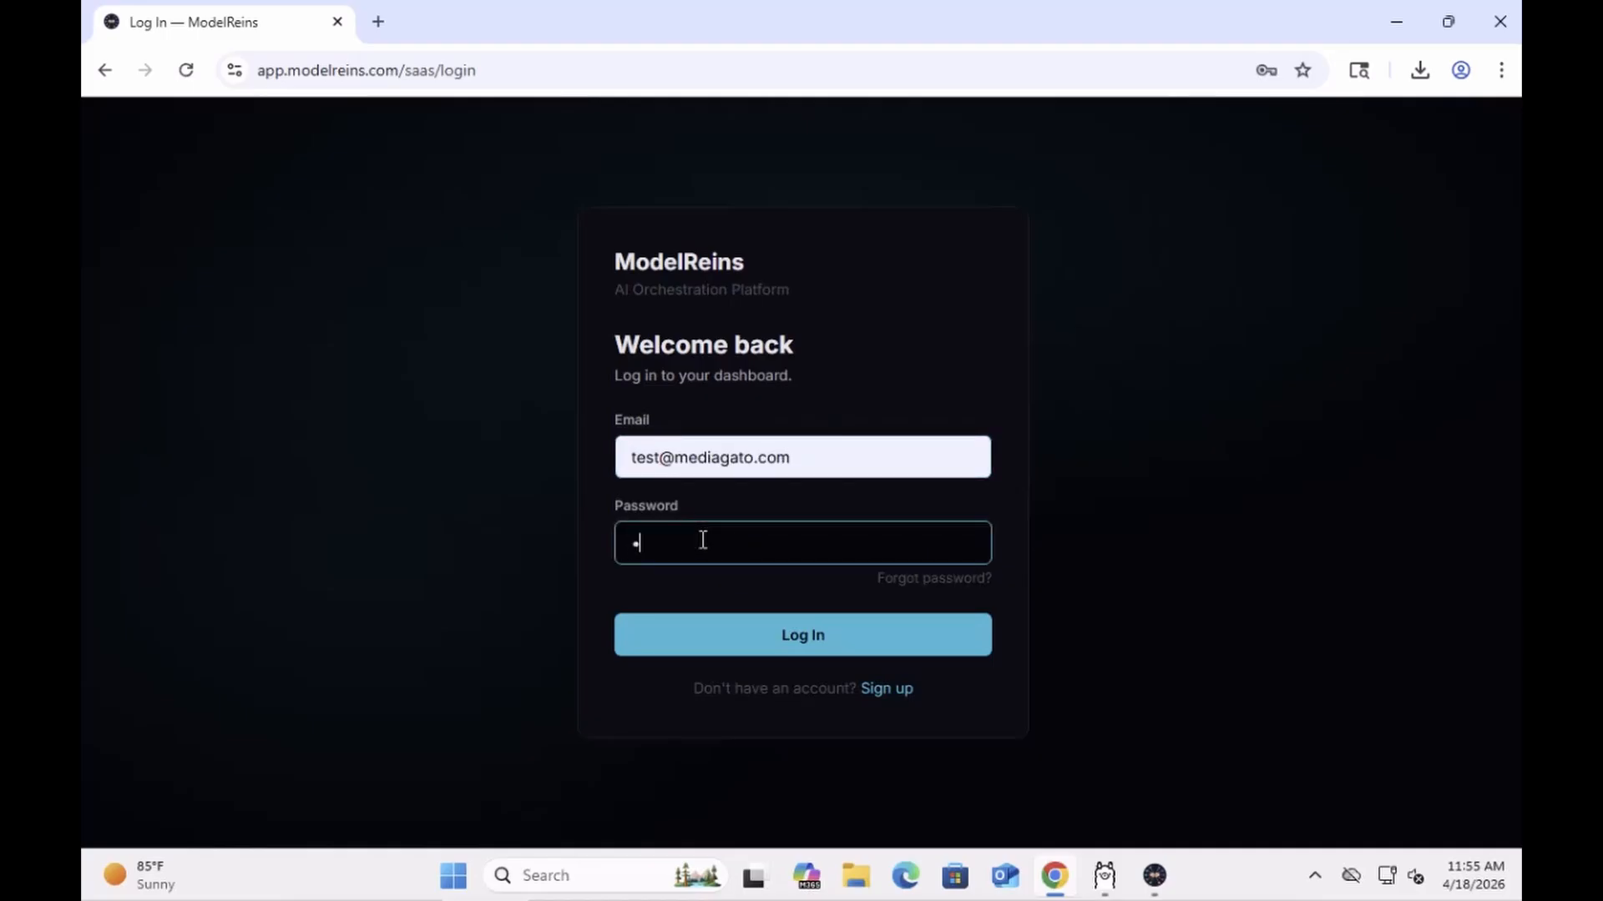
text(•••)
key(Return)
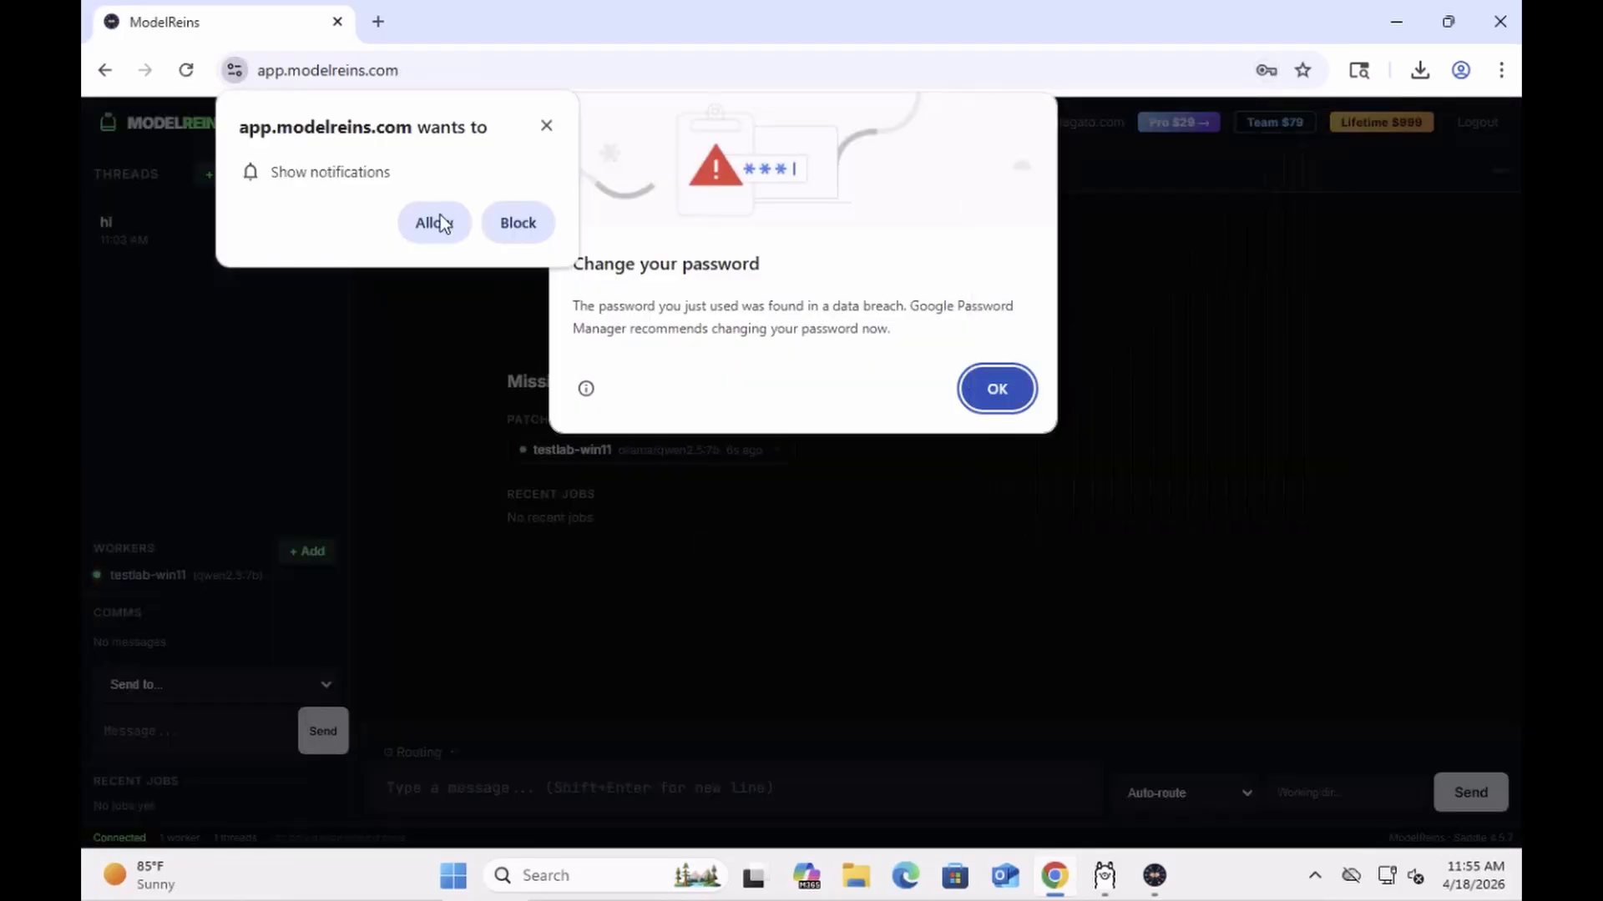
Step: Allow site notifications, dismiss the breach warning, and save the login password in Chrome
click(439, 223)
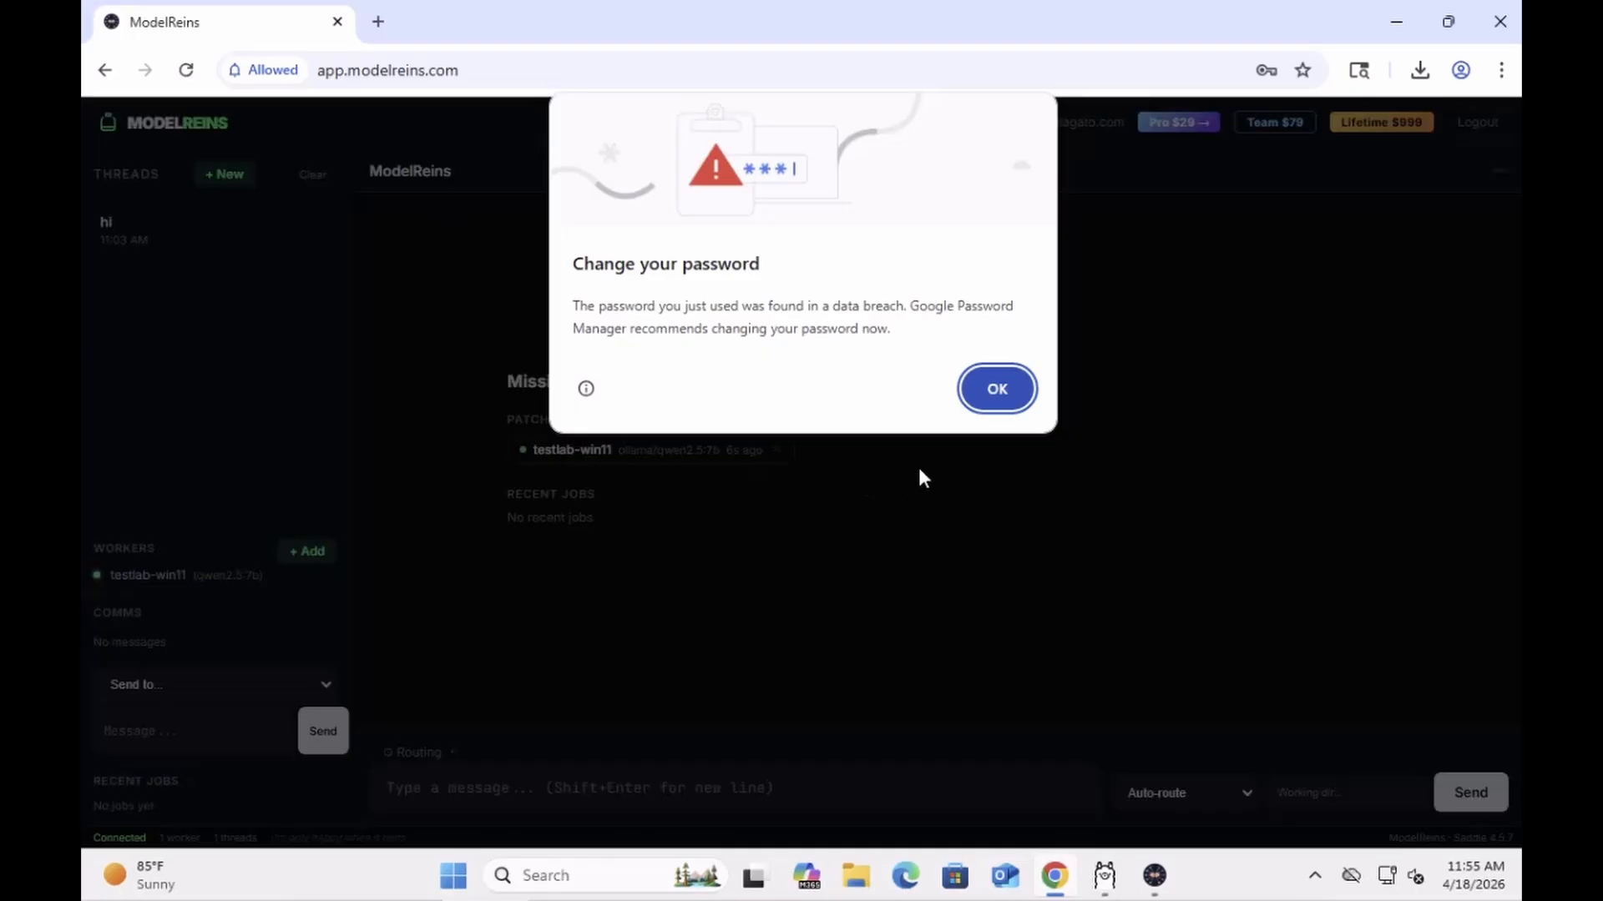
click(998, 389)
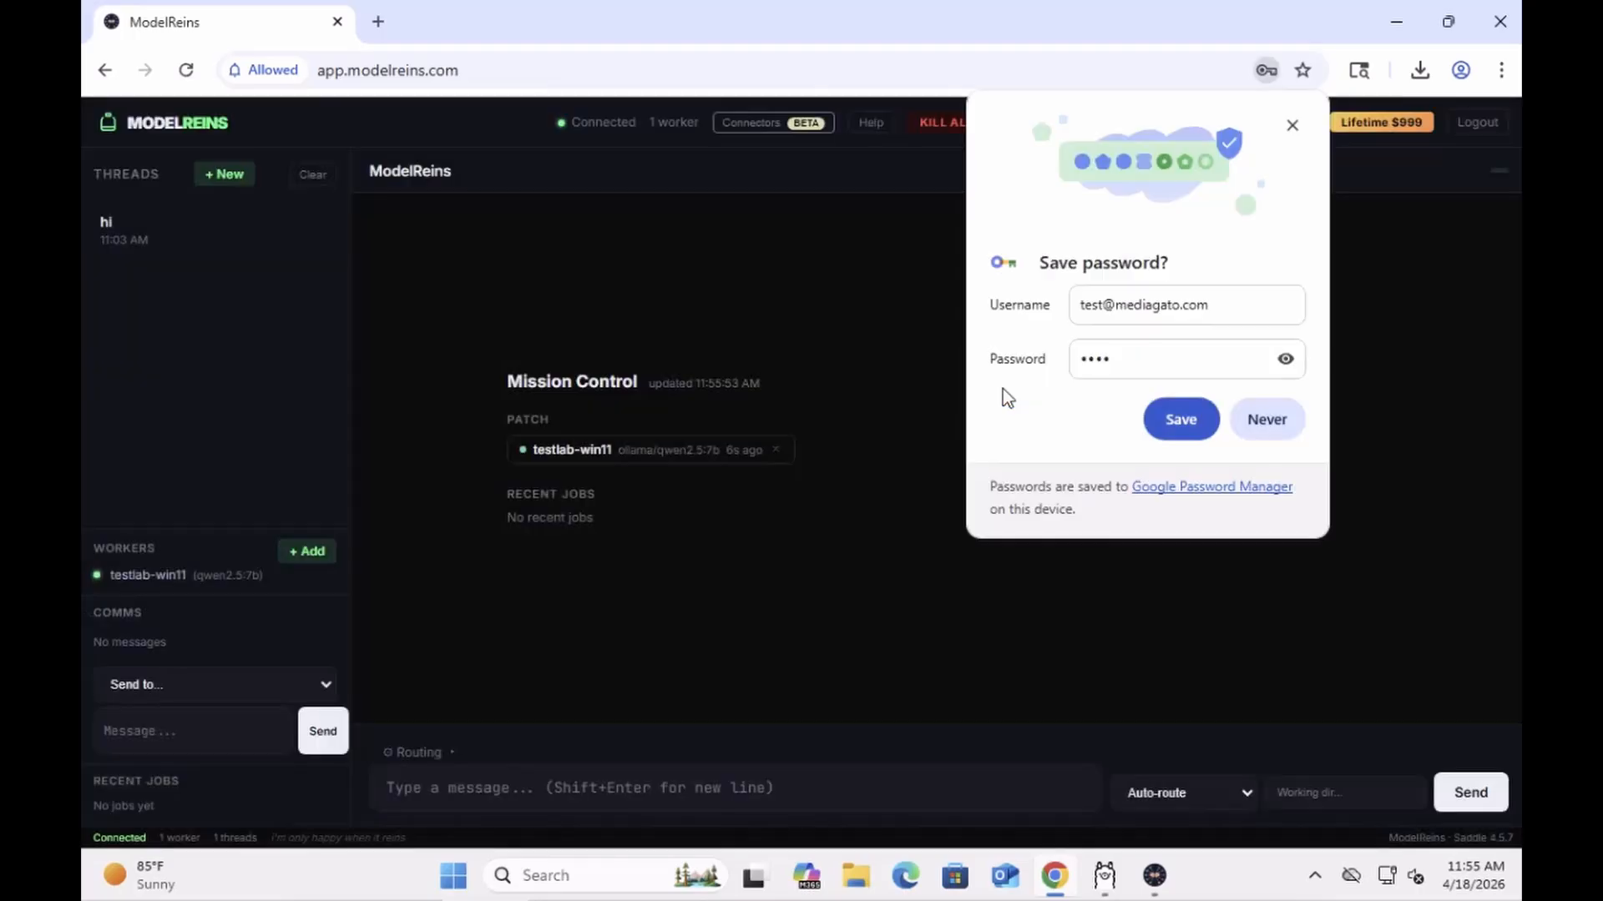
click(1176, 419)
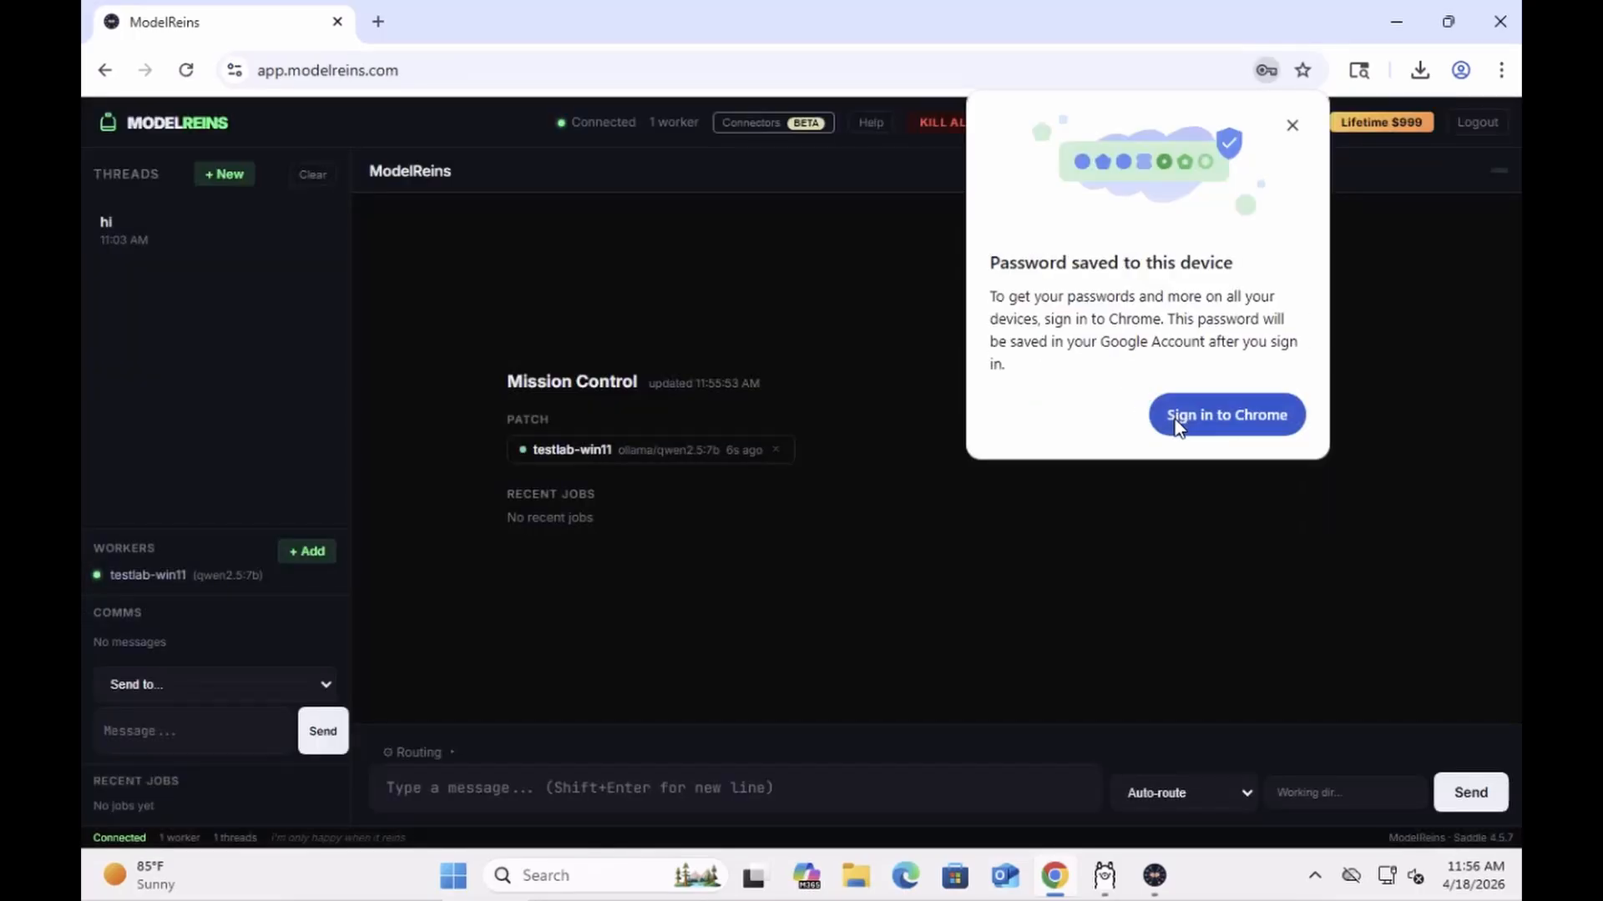
click(1292, 126)
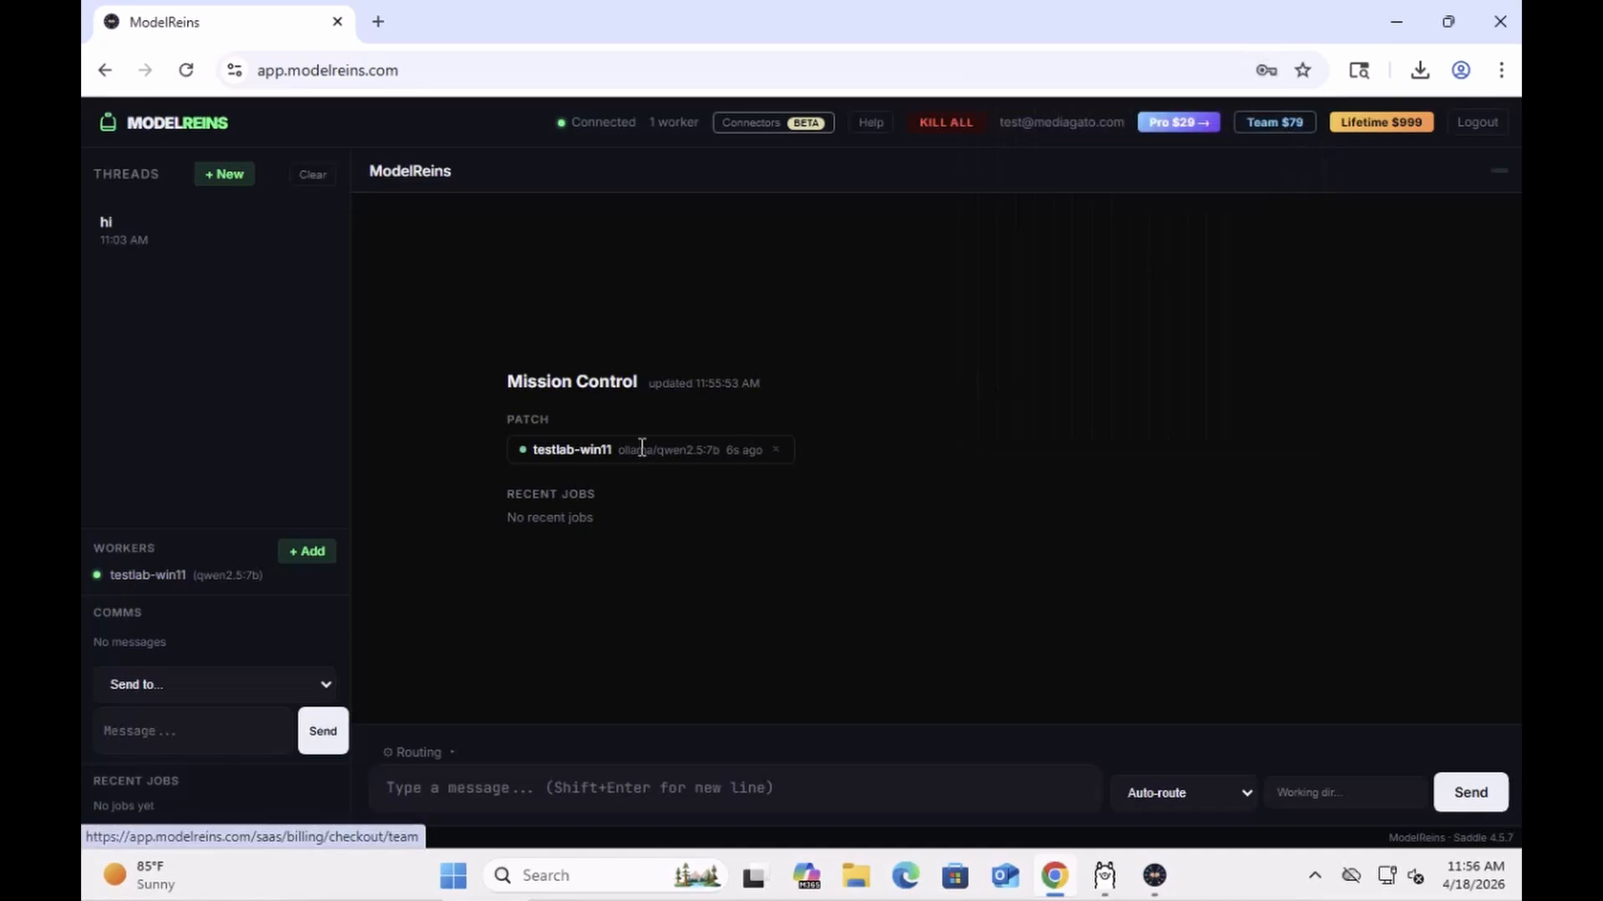
Step: Send 'hello?' to testlab-win11, then browse the Connectors catalog from Appspace to Twilio
click(449, 798)
text(hello)
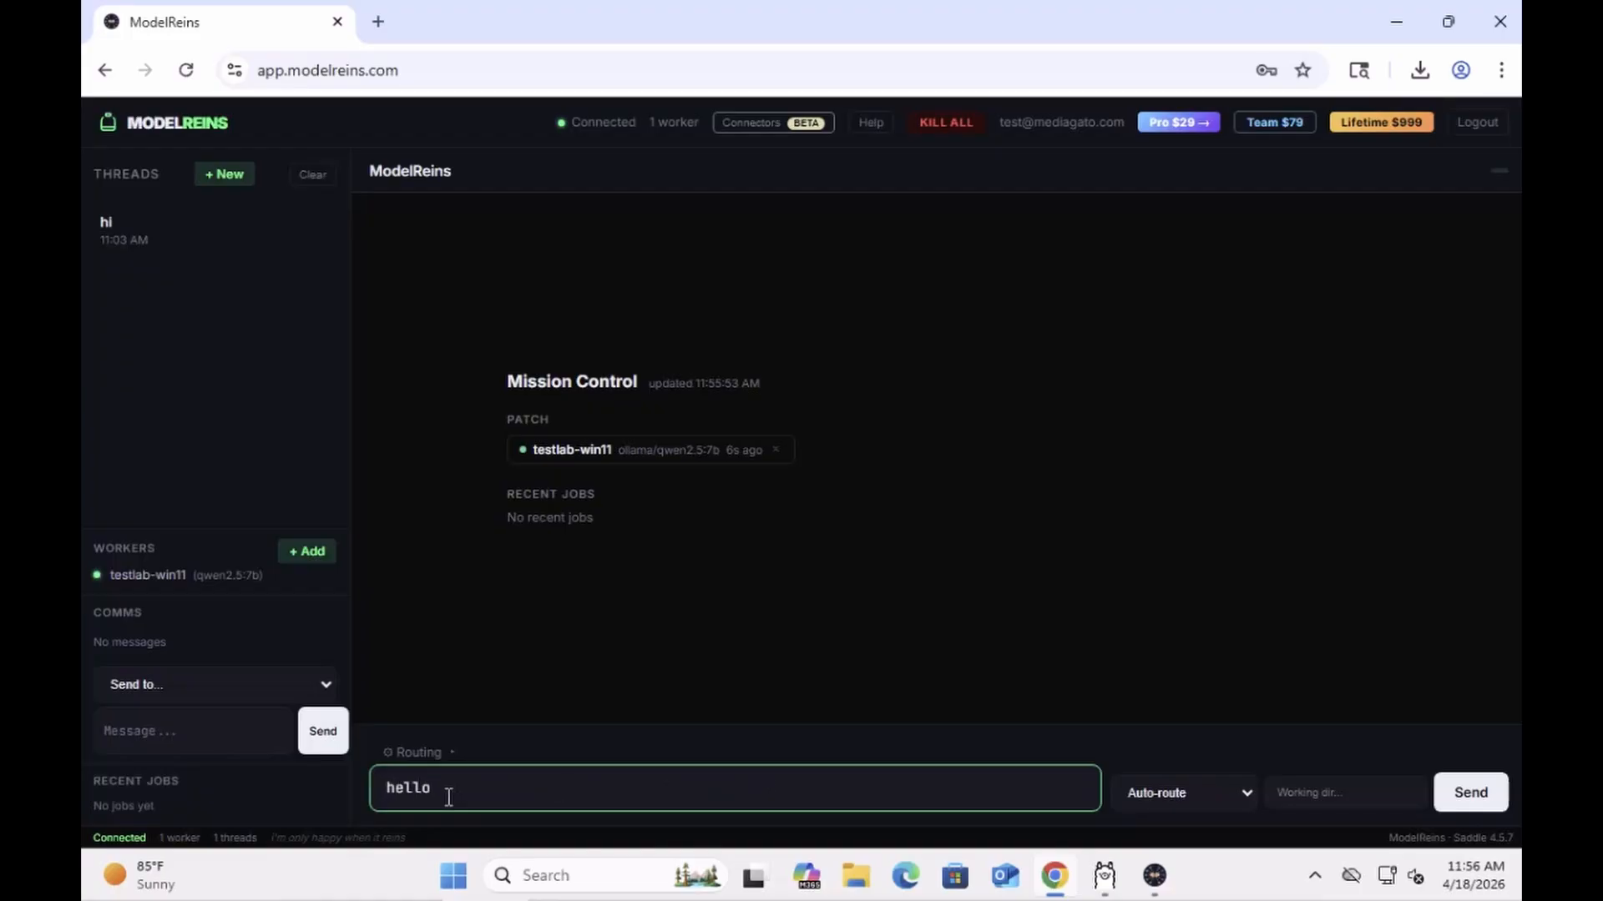
text(?)
key(Return)
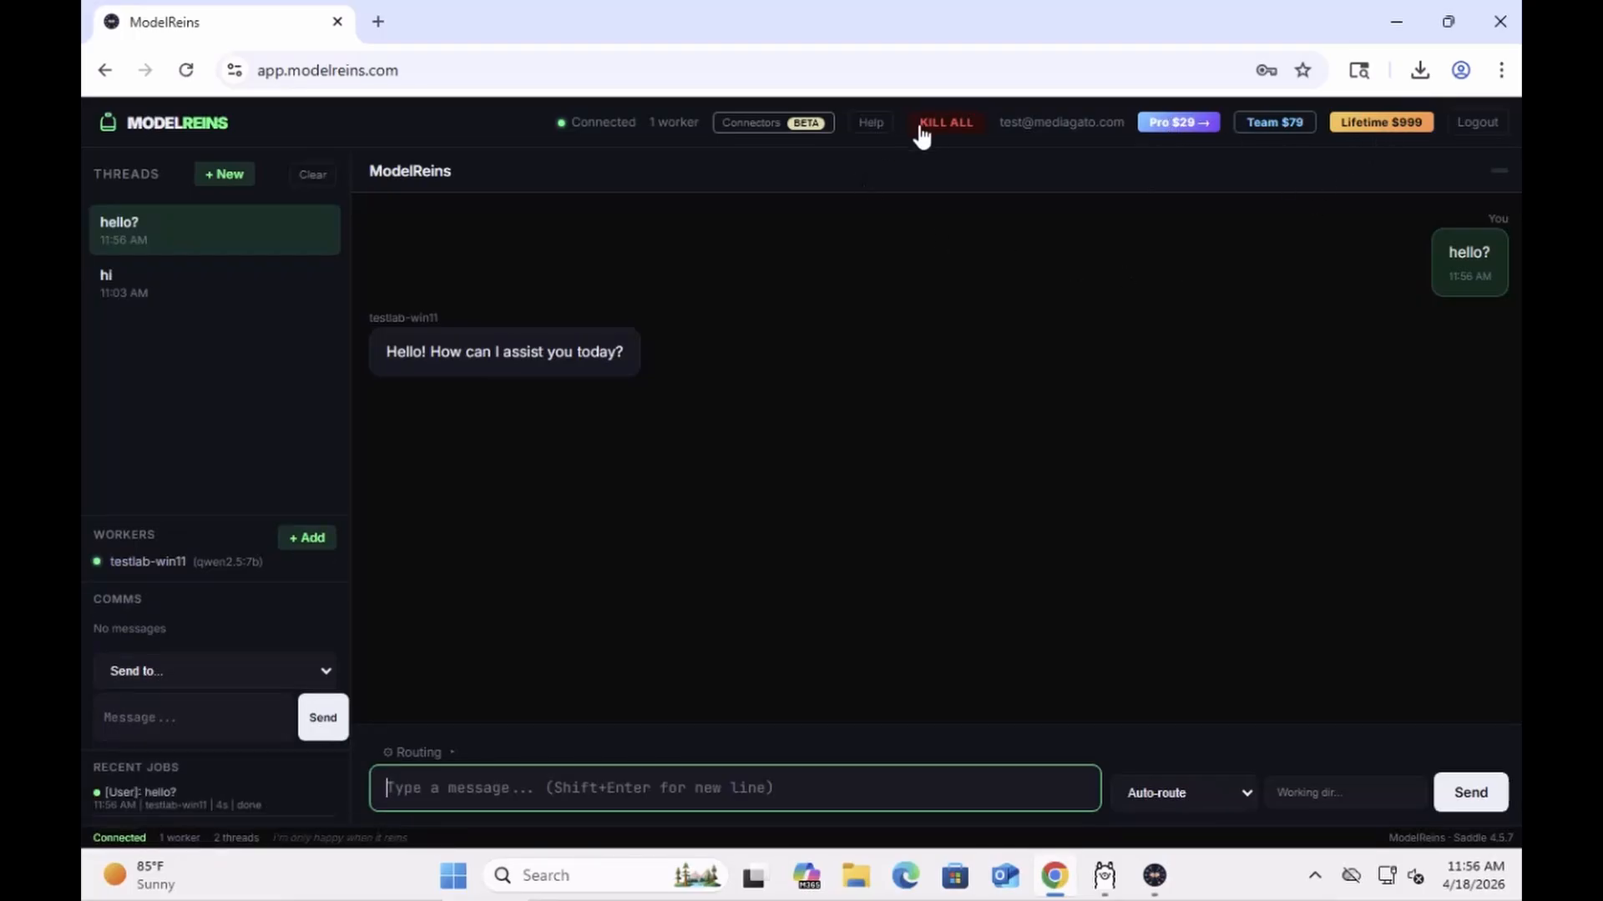
click(731, 133)
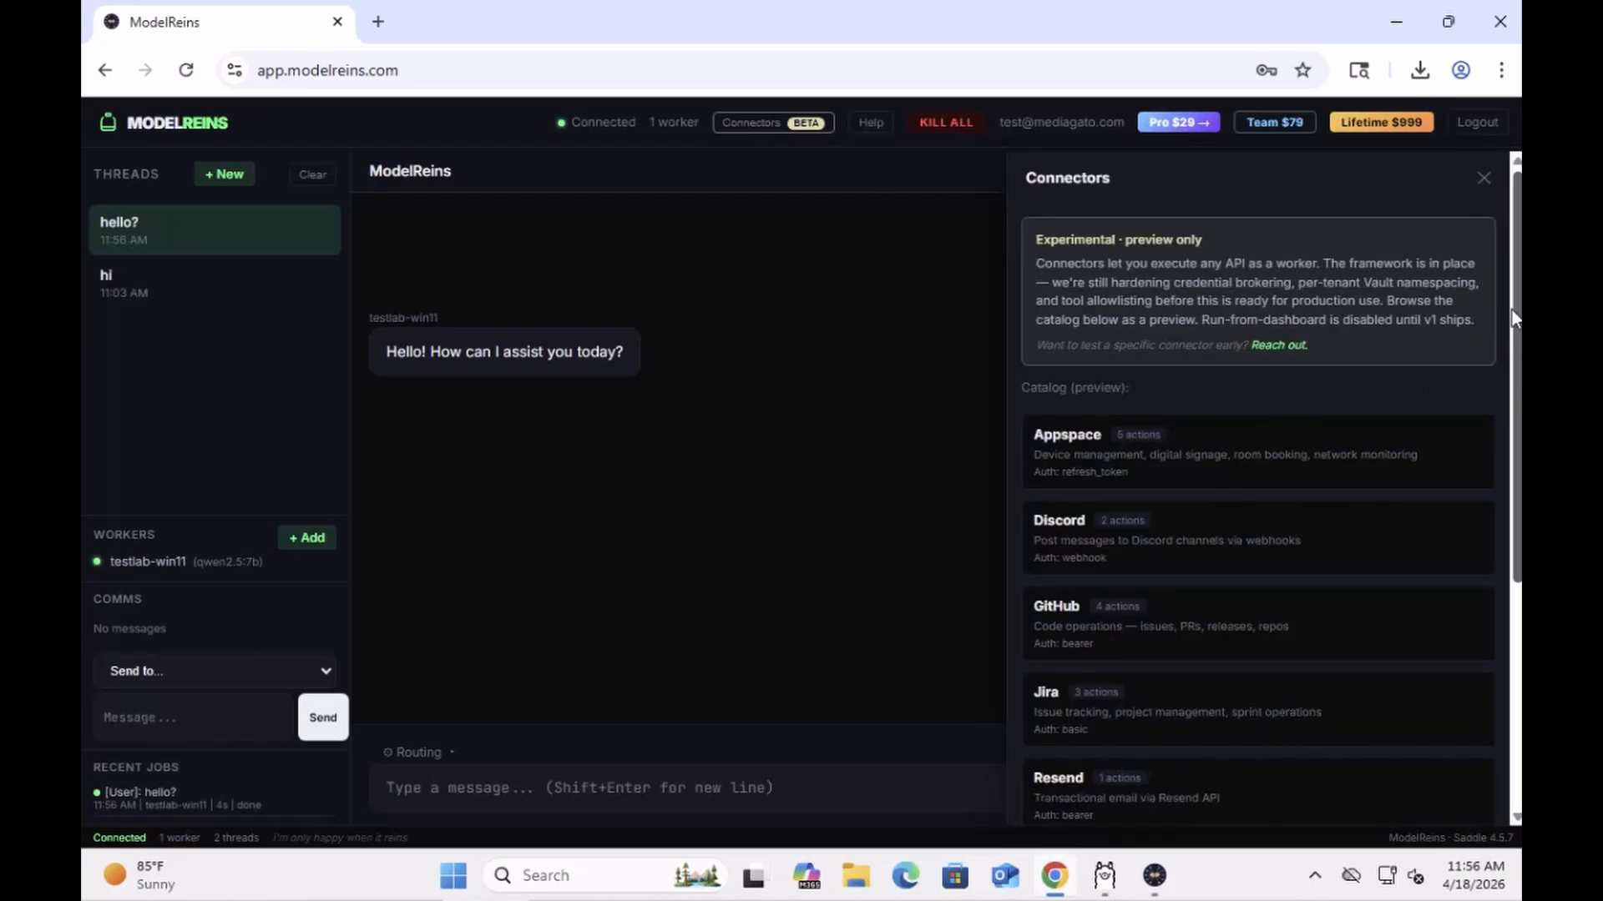
drag(1515, 325, 1513, 607)
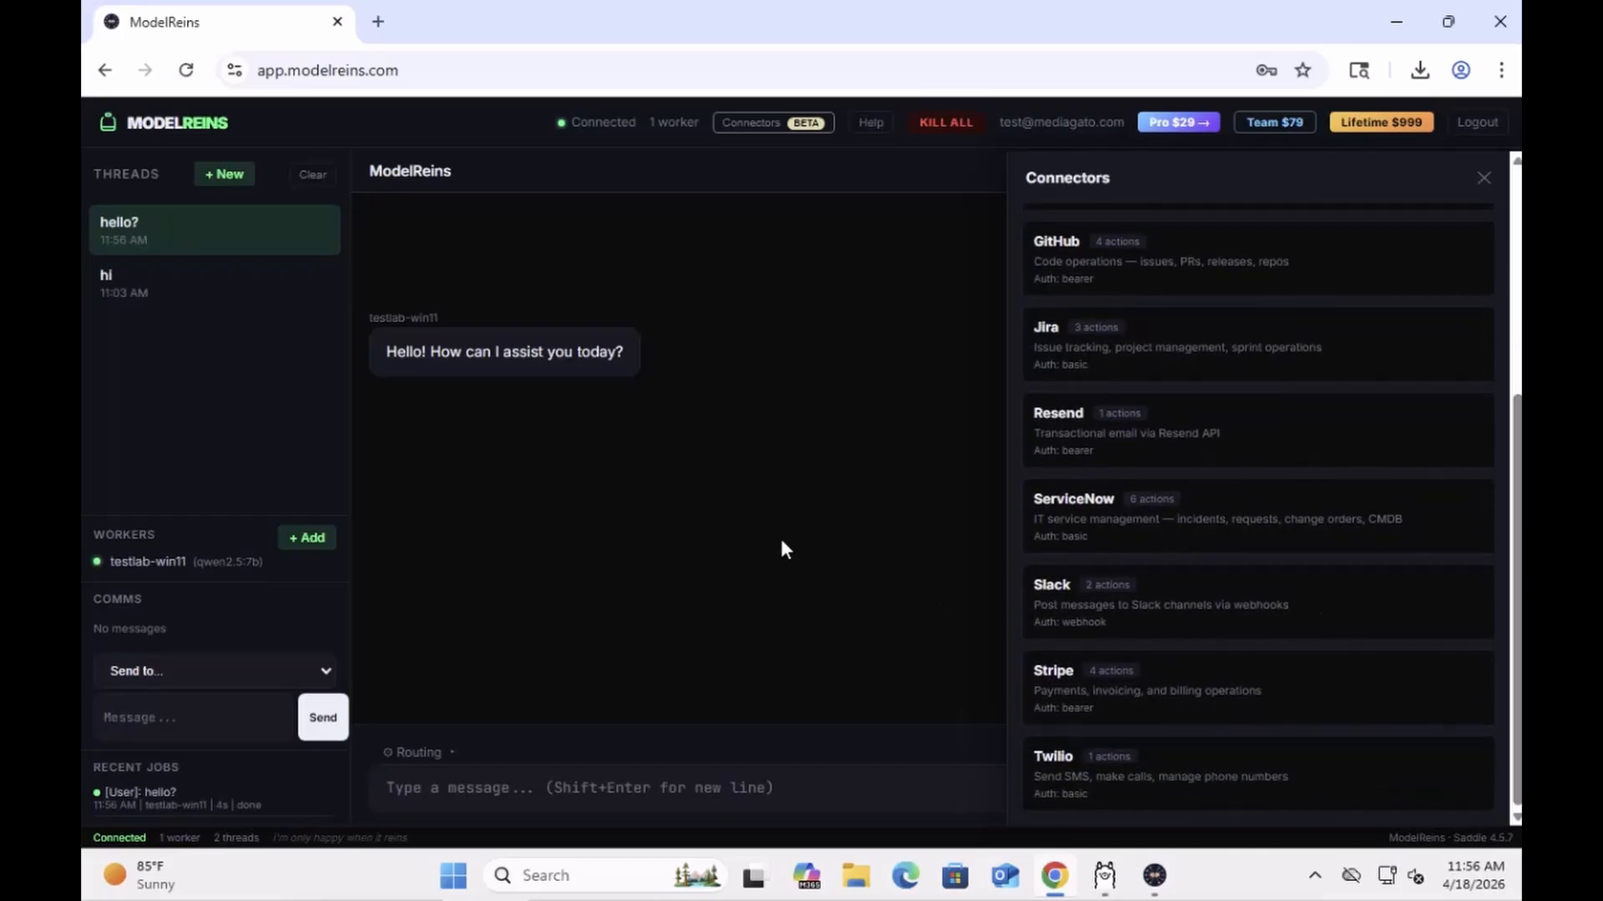